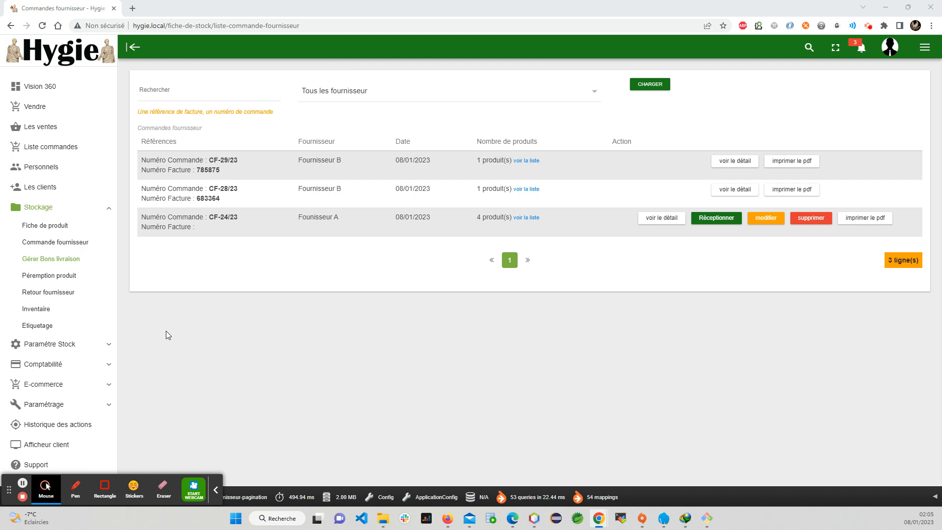
# Open the delivery note management page and check which suppliers are available in the supplier filter
pyautogui.click(52, 259)
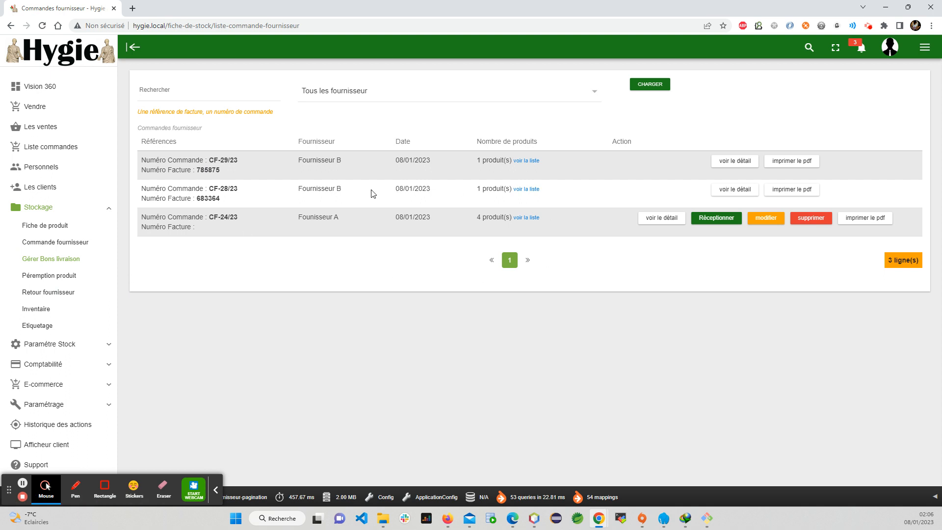
pyautogui.click(373, 96)
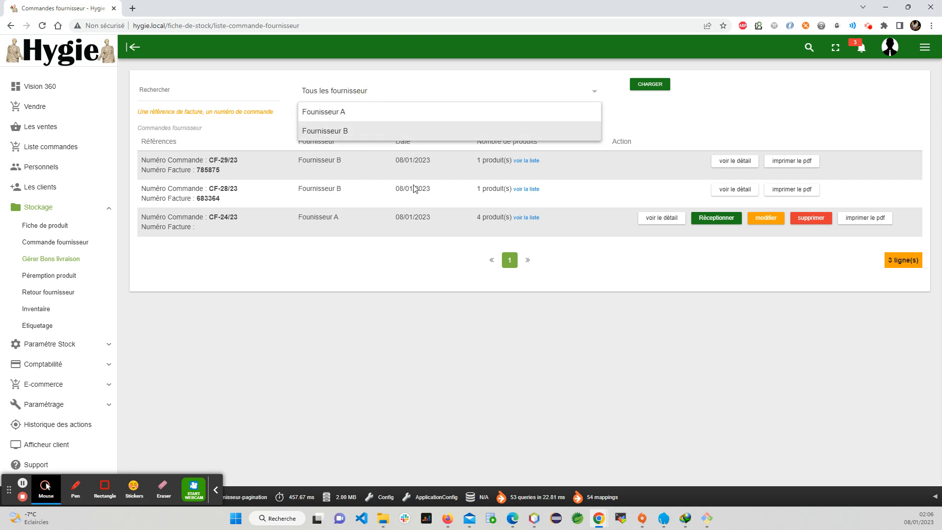
pyautogui.click(343, 284)
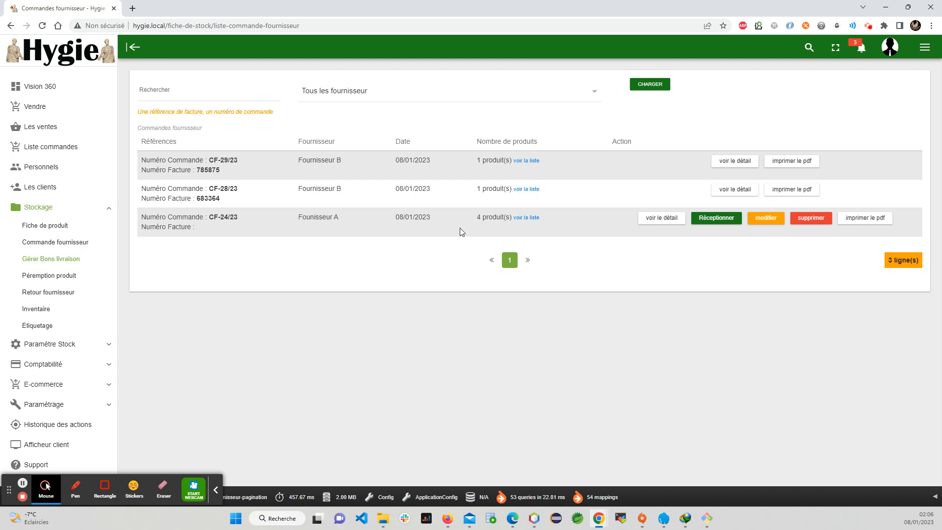
# View the list of products included in the Founisseur A order
pyautogui.click(527, 219)
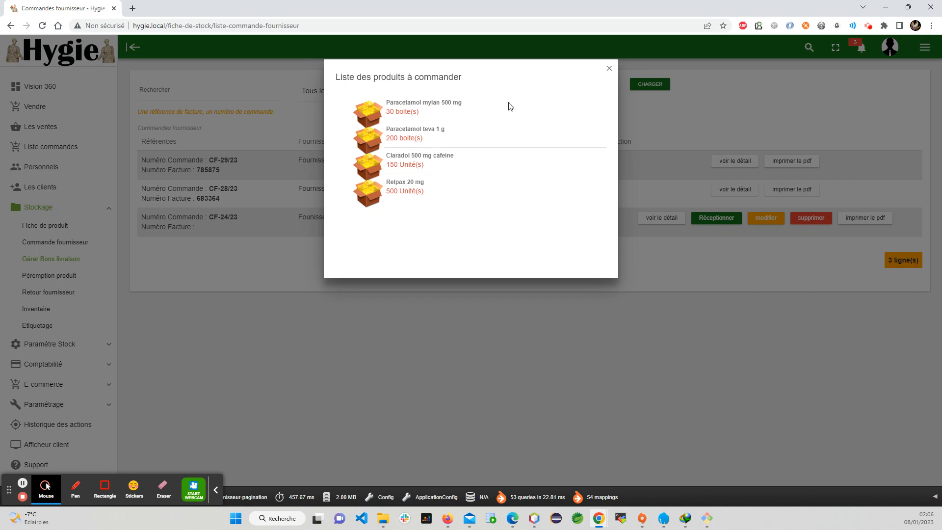
pyautogui.click(609, 69)
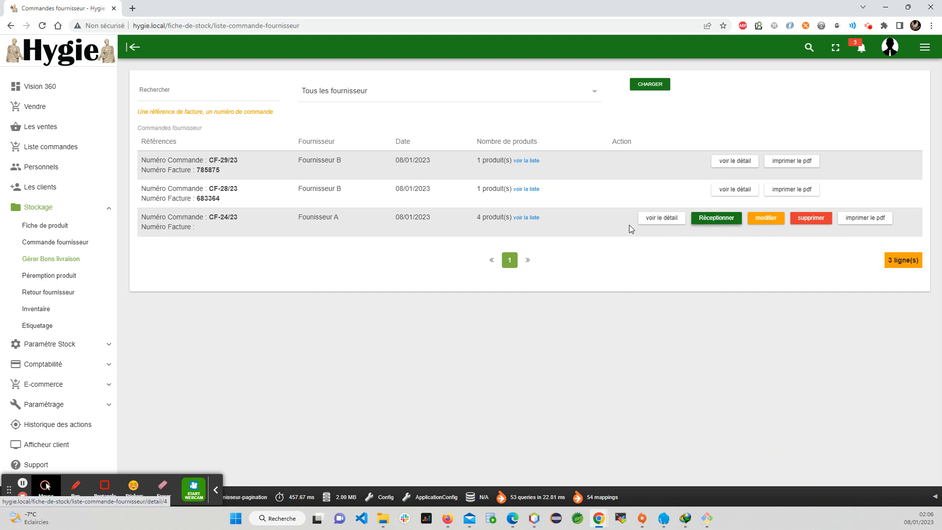
# Start receiving the Founisseur A order, with delivery date 04.01.2023 and a total amount excluding tax of 275000 FCFA
pyautogui.click(717, 221)
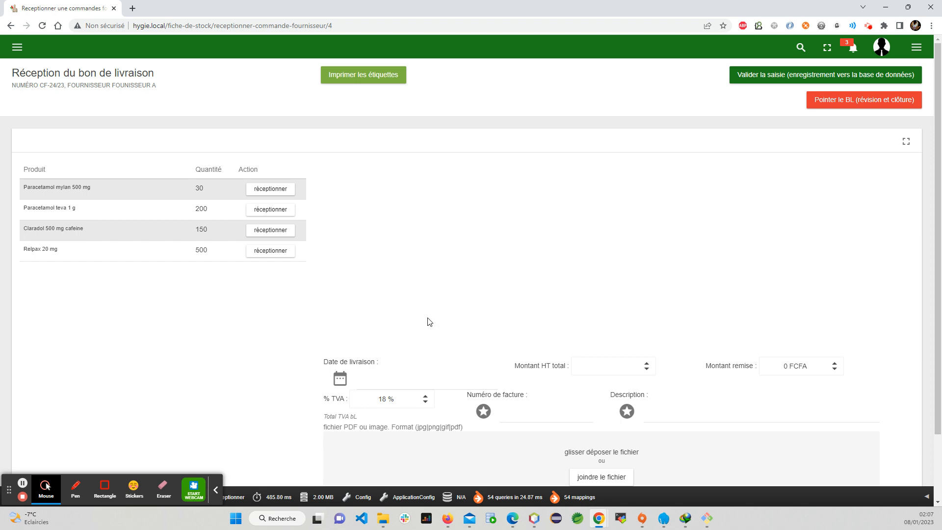
pyautogui.click(395, 383)
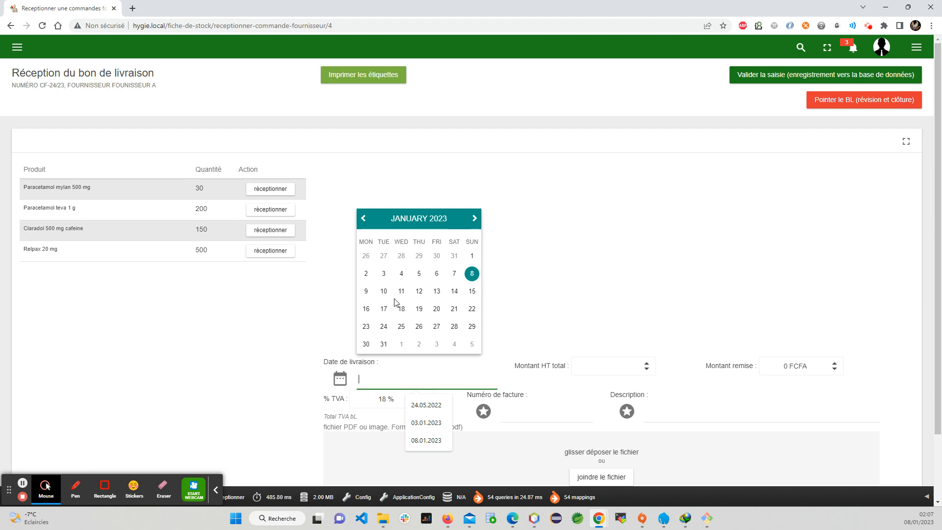
pyautogui.click(401, 273)
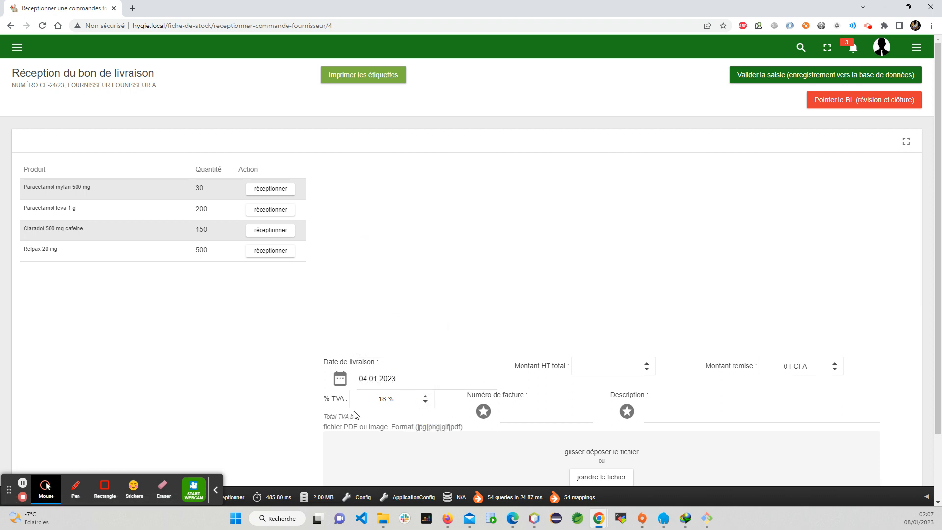
pyautogui.click(613, 367)
pyautogui.write('275000')
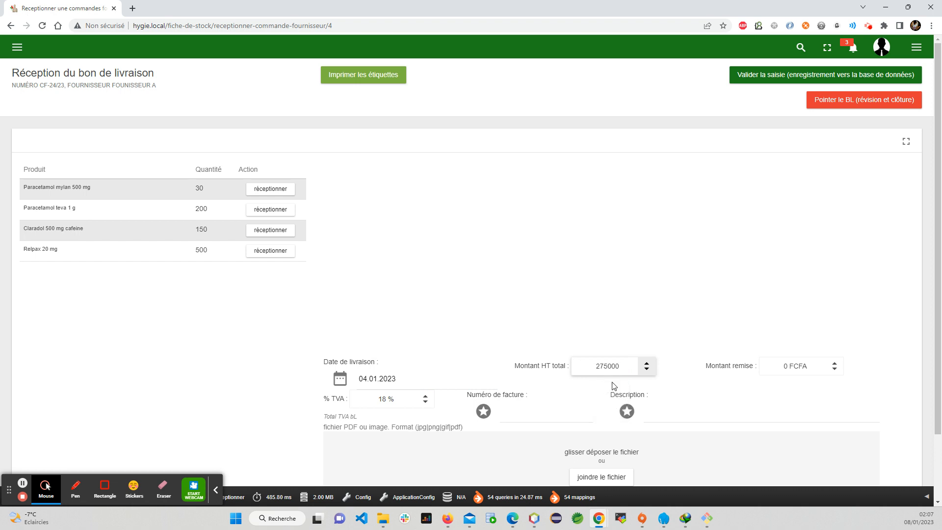
pyautogui.click(592, 395)
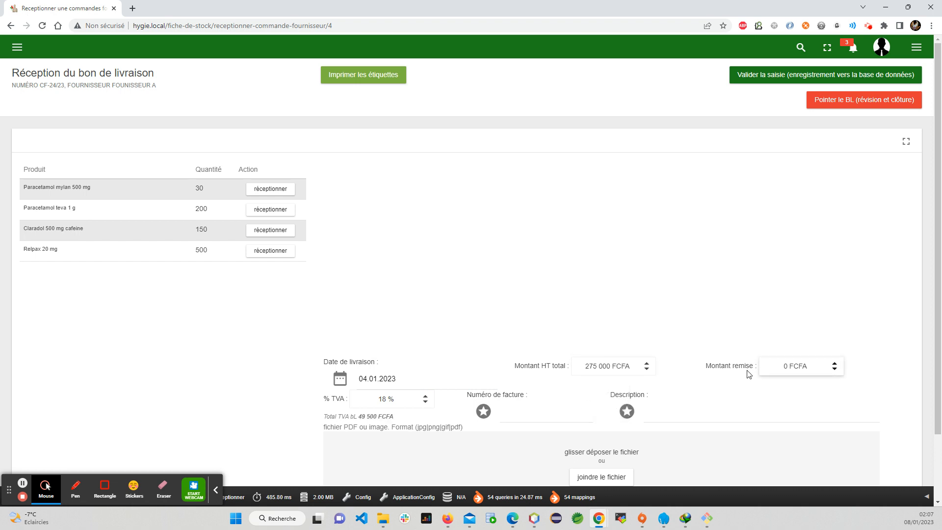
pyautogui.click(378, 400)
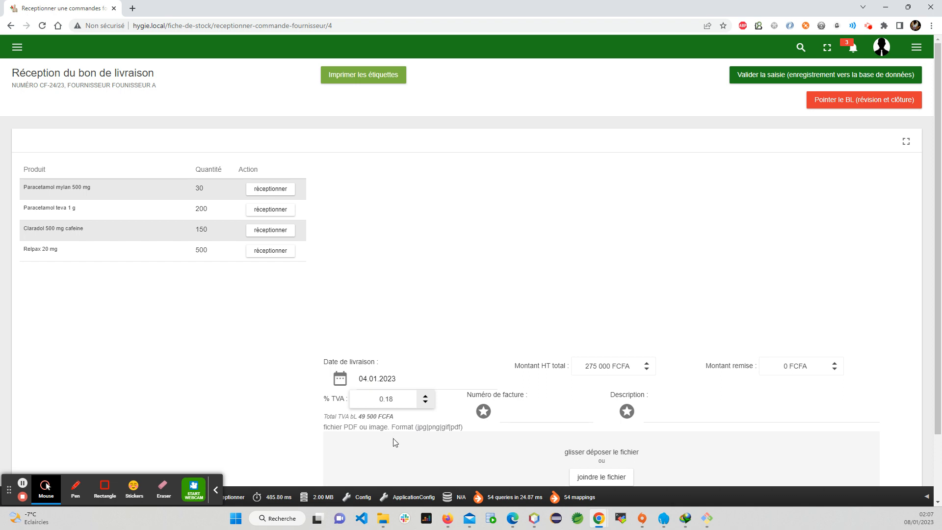
pyautogui.moveTo(325, 417); pyautogui.dragTo(336, 415)
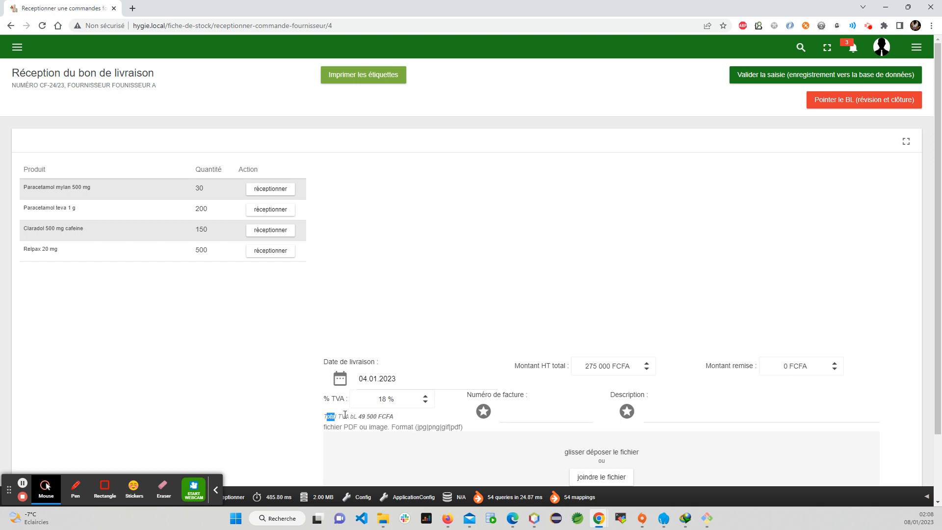
# Enter the invoice number and the description "commandes de produits pharmaceutiques" for the delivery note
pyautogui.click(542, 410)
pyautogui.write('84548465451346')
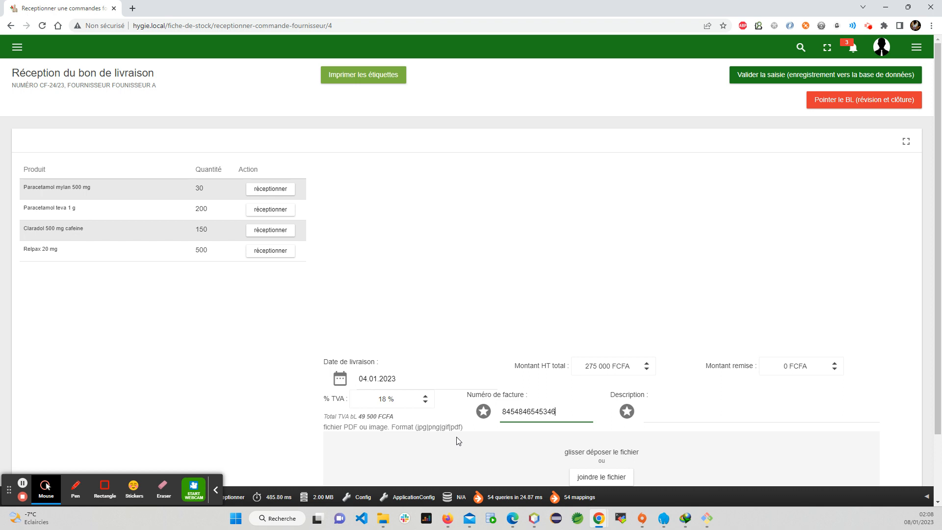
pyautogui.press('BackSpace')
pyautogui.press('BackSpace')
pyautogui.press('BackSpace')
pyautogui.click(662, 413)
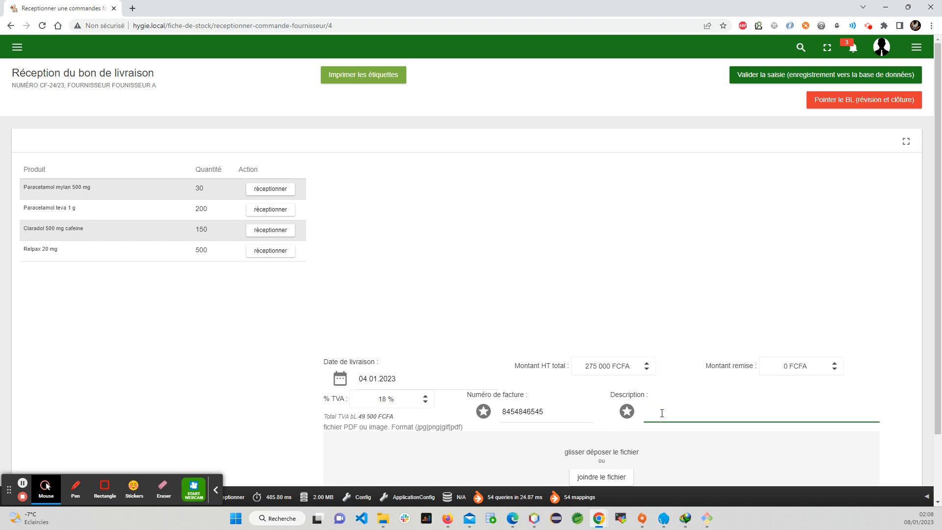
pyautogui.write('commandes de produits pharmaceutiques')
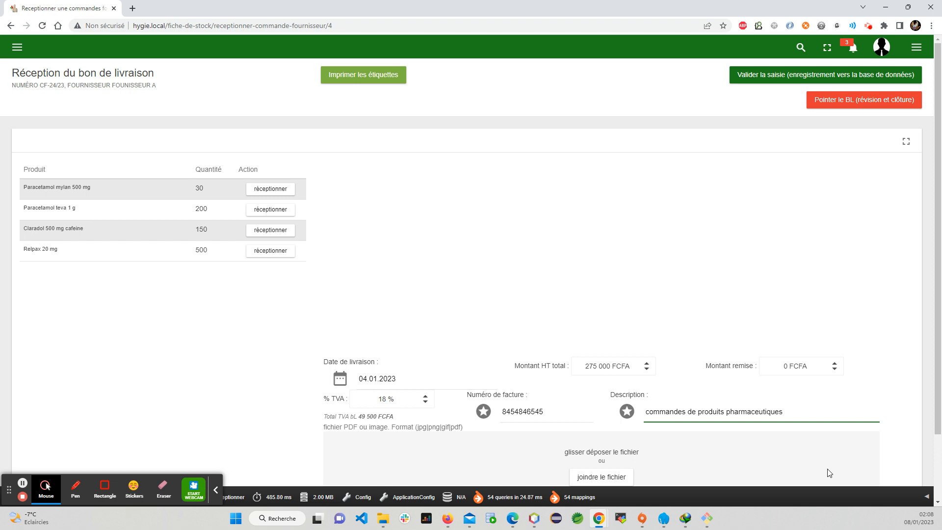
# Attach an image file as the invoice scan and save the delivery note details
pyautogui.click(854, 469)
pyautogui.scroll(-1, 597, 437)
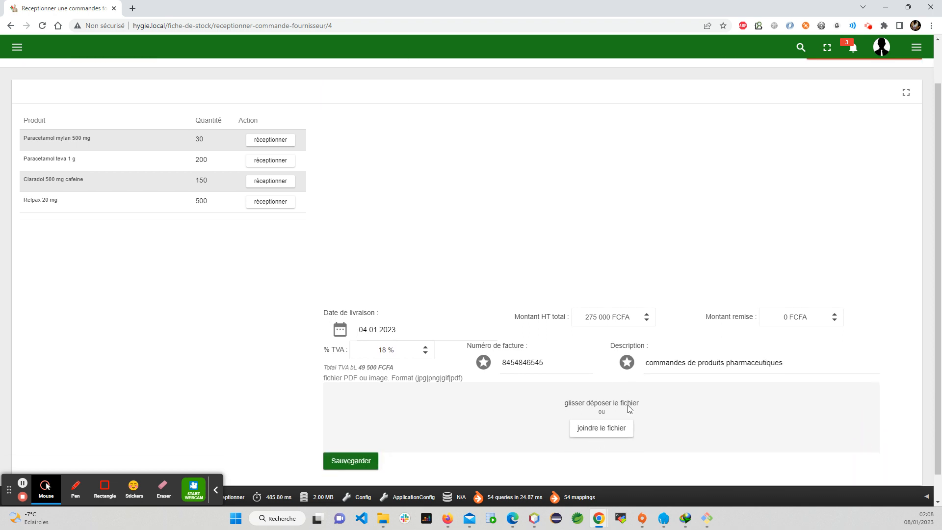
pyautogui.click(603, 428)
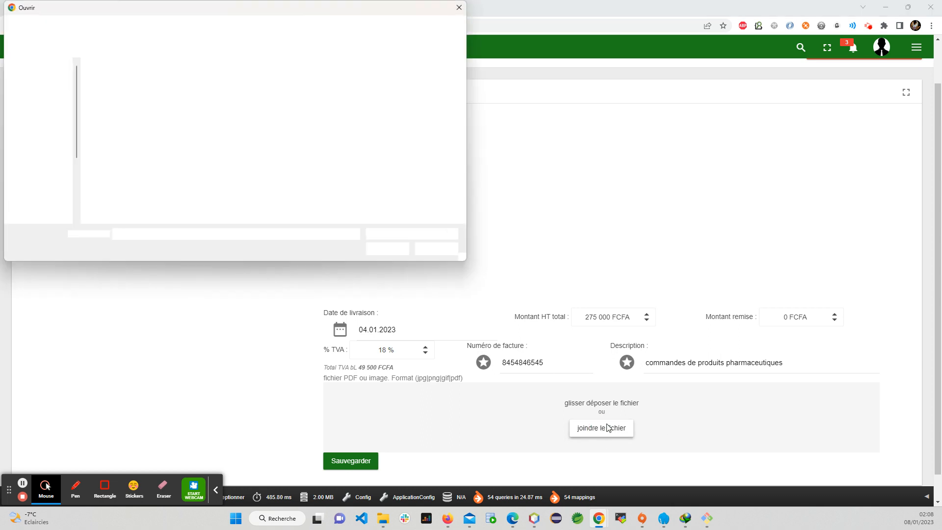
pyautogui.doubleClick(220, 153)
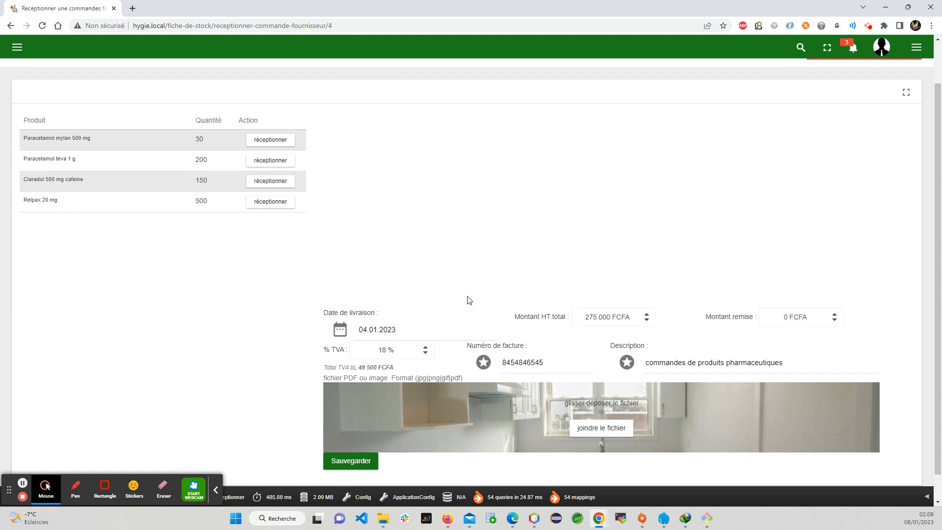
pyautogui.scroll(1, 480, 367)
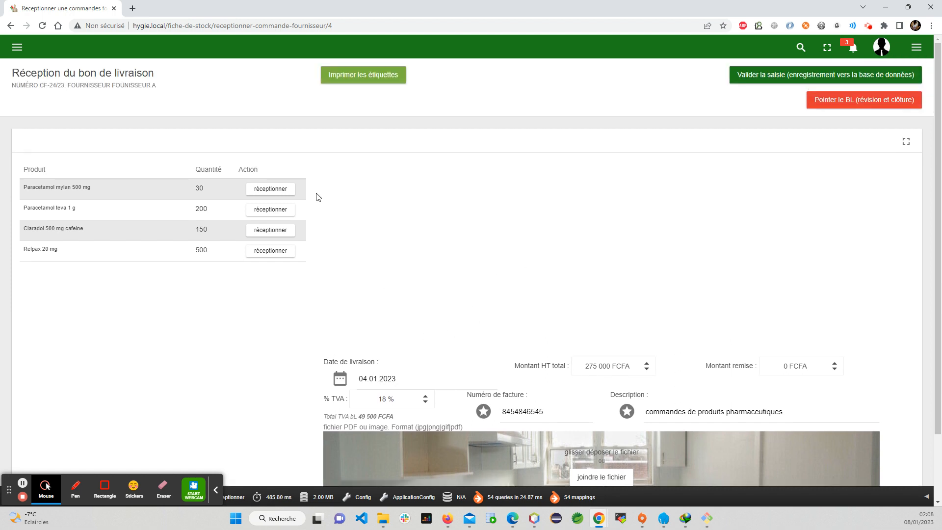
pyautogui.scroll(-2, 348, 410)
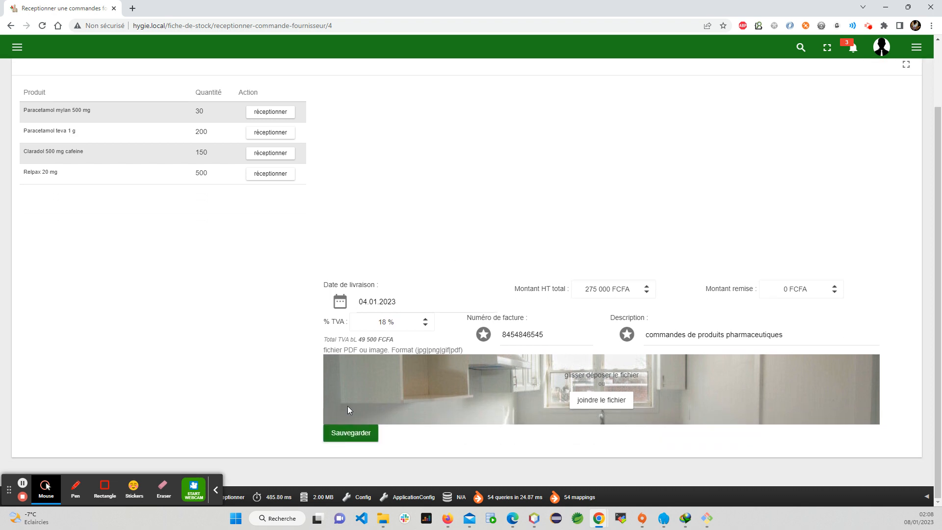
pyautogui.click(360, 437)
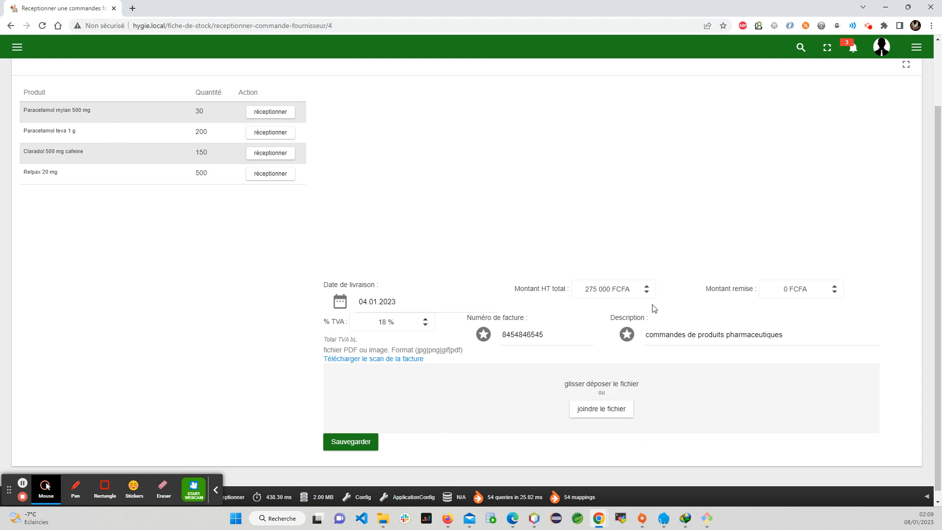
# Try to validate the delivery note entry to the database and to run its review and closure
pyautogui.scroll(2, 439, 302)
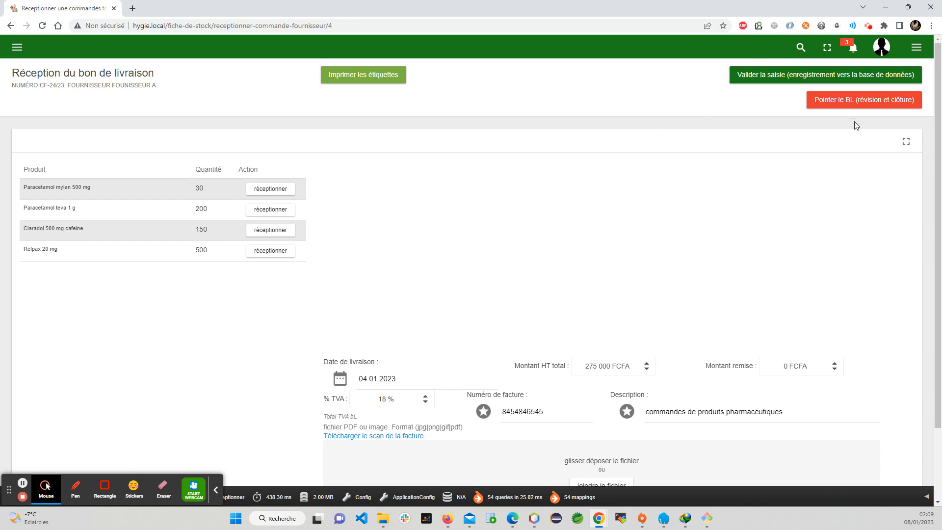
pyautogui.click(764, 73)
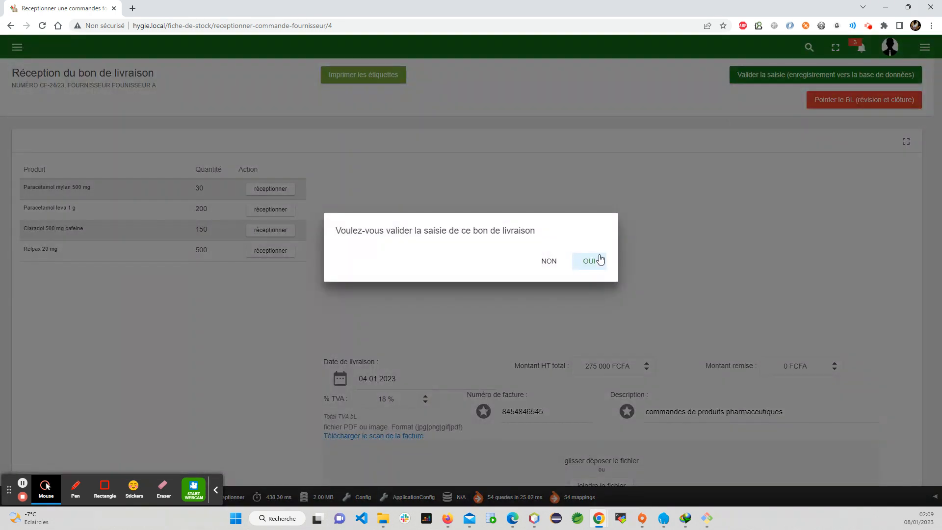
pyautogui.click(599, 261)
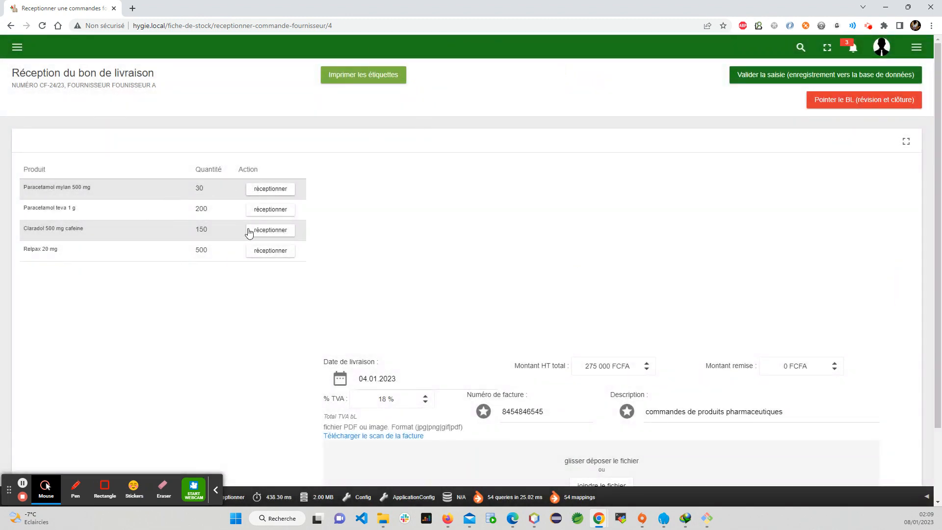
pyautogui.click(850, 102)
pyautogui.click(591, 266)
# Start receiving Paracetamol mylan 500 mg, trying "caisses" as the acquisition unit before restoring "boite(s)"
pyautogui.click(275, 189)
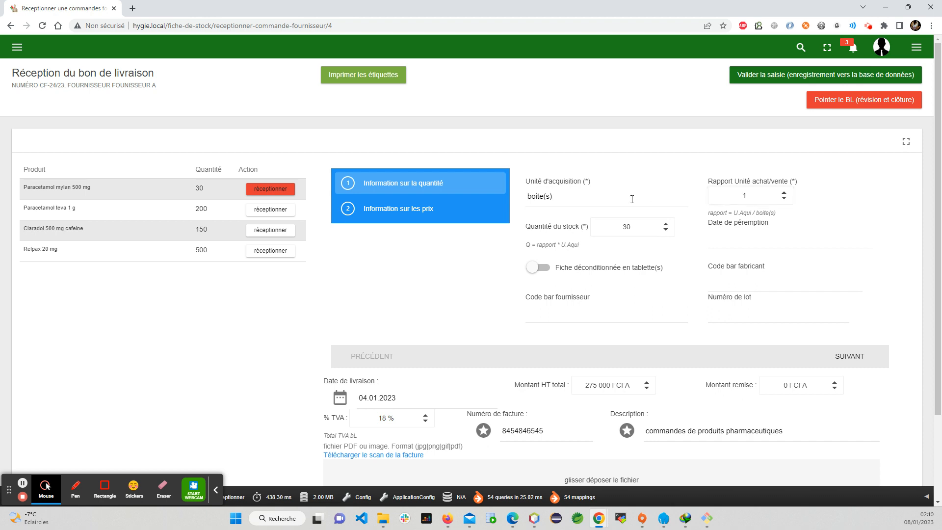
pyautogui.moveTo(568, 195); pyautogui.dragTo(519, 197)
pyautogui.write('caisses')
pyautogui.click(761, 197)
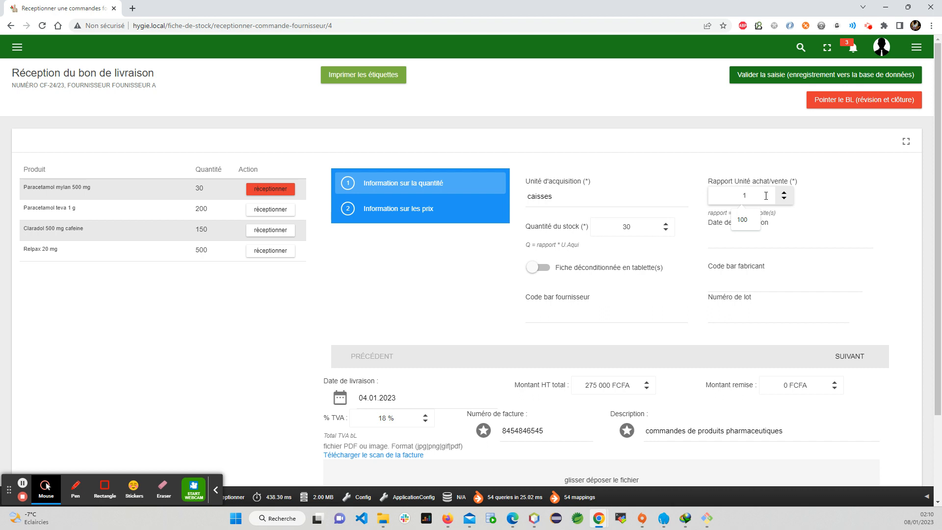
pyautogui.click(615, 200)
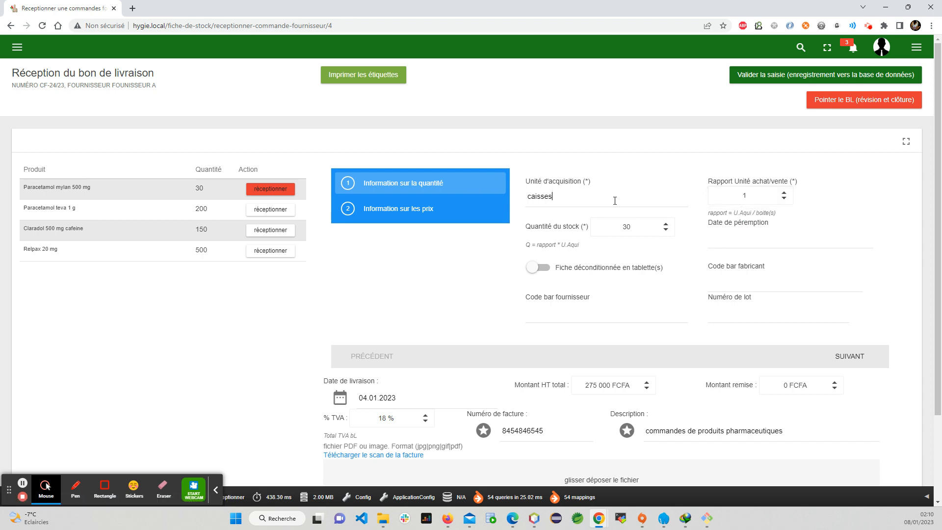
pyautogui.click(575, 201)
pyautogui.click(640, 225)
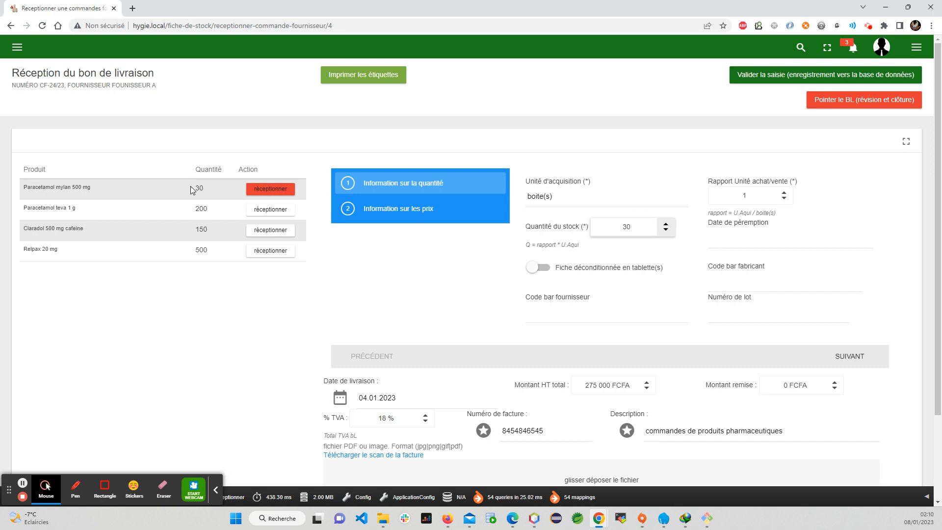
# Try a stock quantity of 20 for Paracetamol mylan 500 mg, and restore it to 30
pyautogui.doubleClick(623, 228)
pyautogui.write('20')
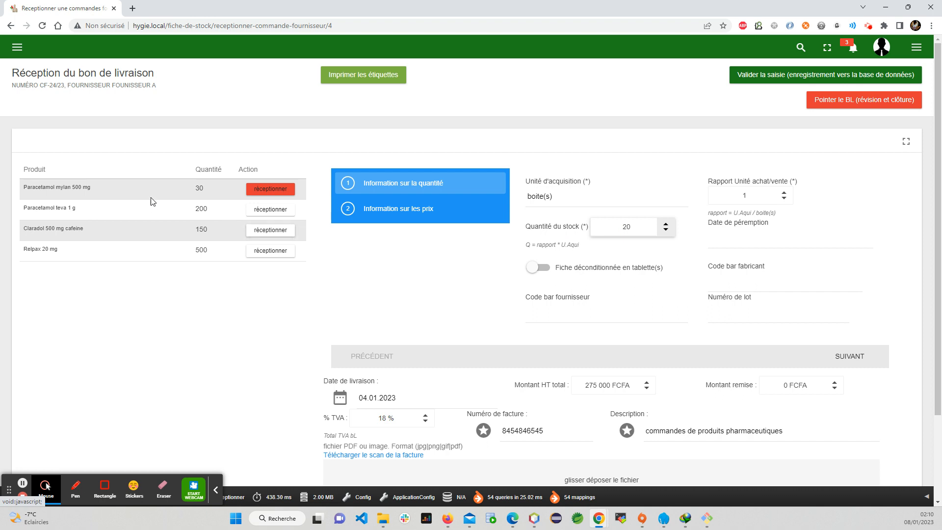
pyautogui.doubleClick(627, 228)
pyautogui.write('30')
pyautogui.click(657, 275)
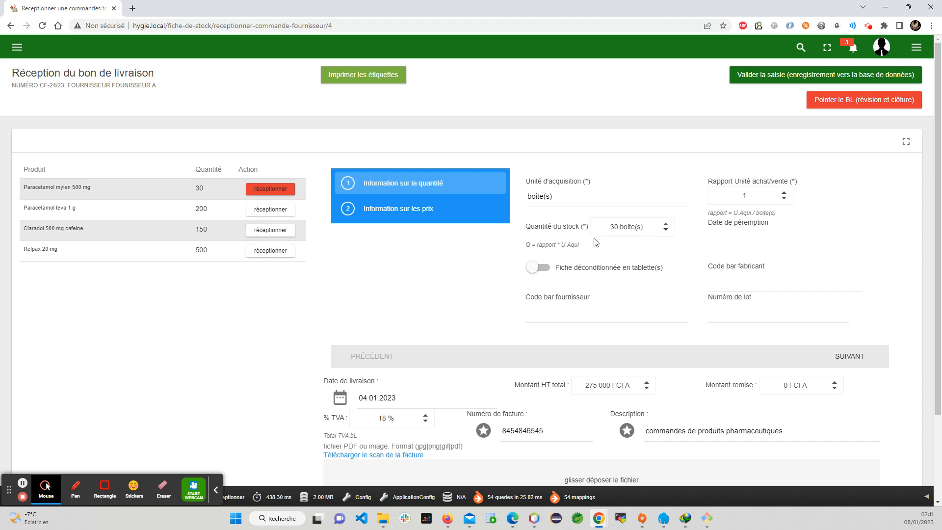
# Set the expiry date of Paracetamol mylan 500 mg to 21.01.2026
pyautogui.click(751, 248)
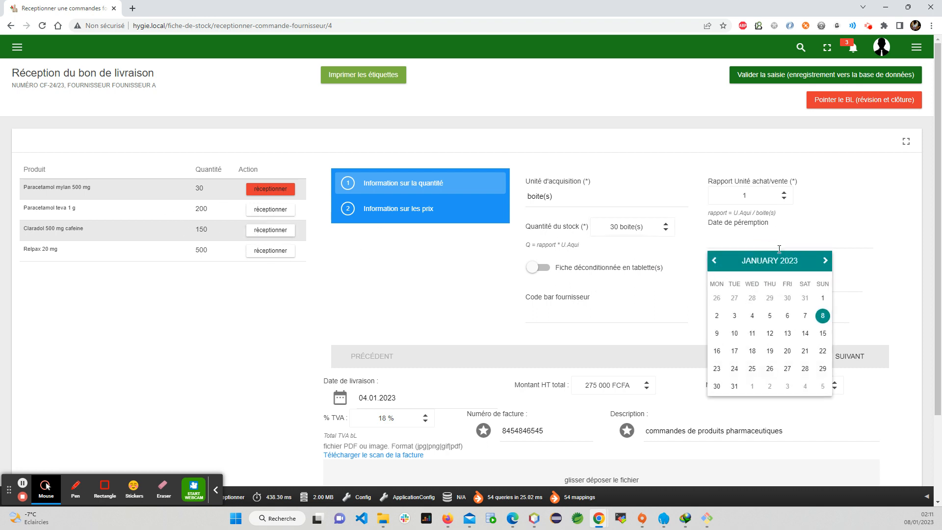
pyautogui.click(795, 266)
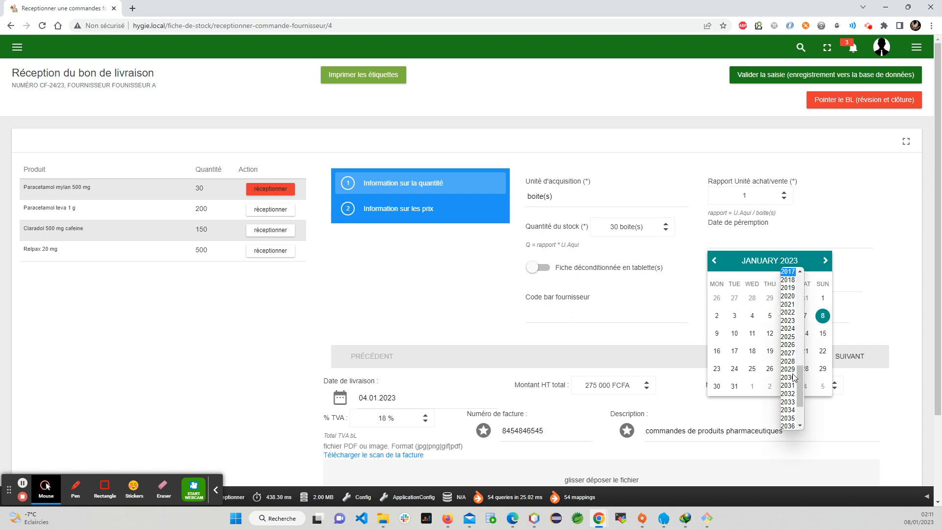
pyautogui.scroll(-3, 790, 373)
pyautogui.scroll(4, 790, 349)
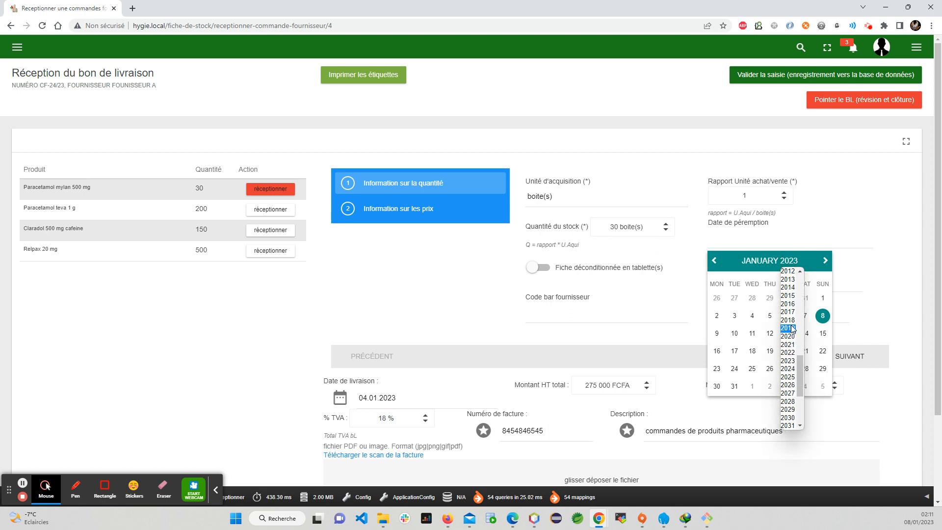
pyautogui.click(787, 385)
pyautogui.click(752, 351)
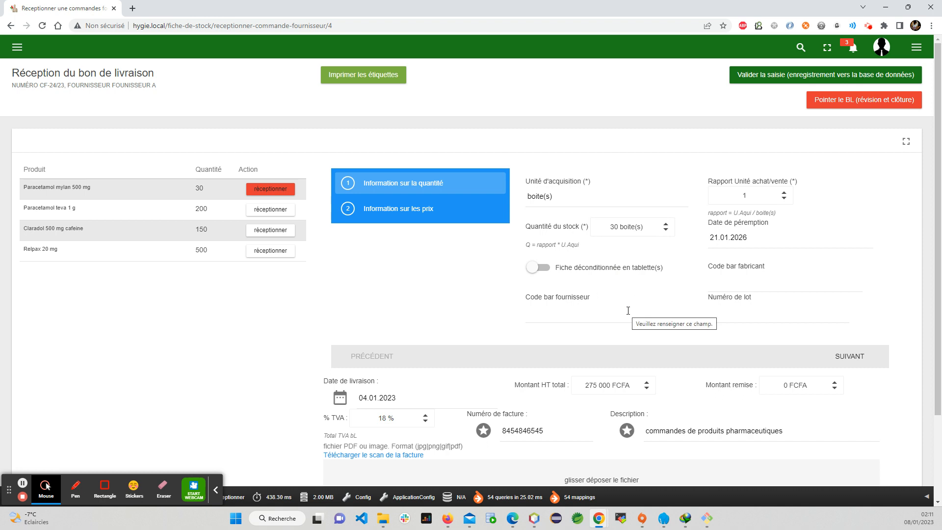
pyautogui.click(747, 317)
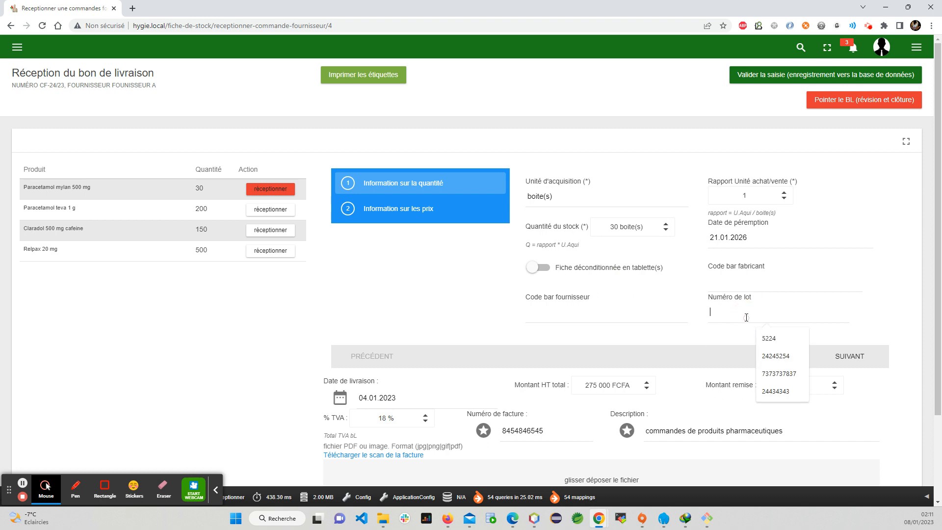
pyautogui.write('4545453')
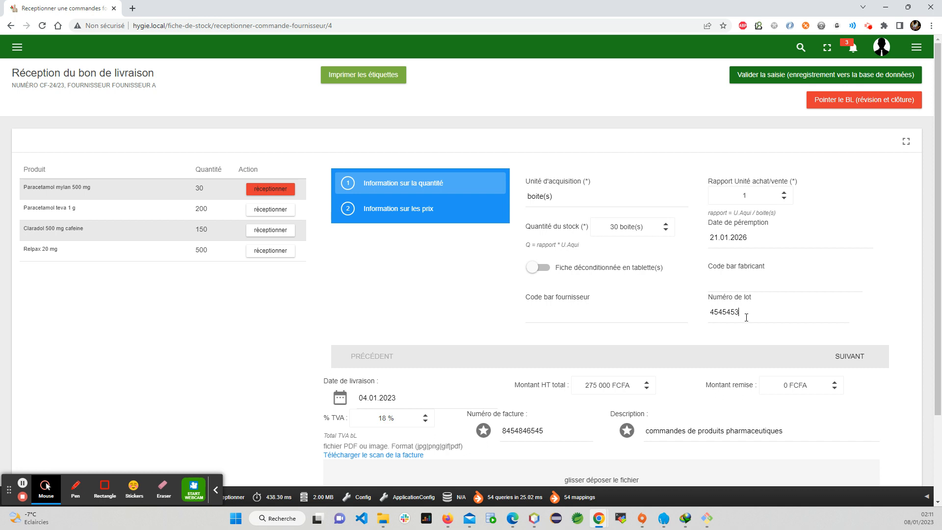
pyautogui.click(735, 281)
pyautogui.click(694, 356)
pyautogui.click(733, 280)
pyautogui.write('725757852785')
pyautogui.click(535, 319)
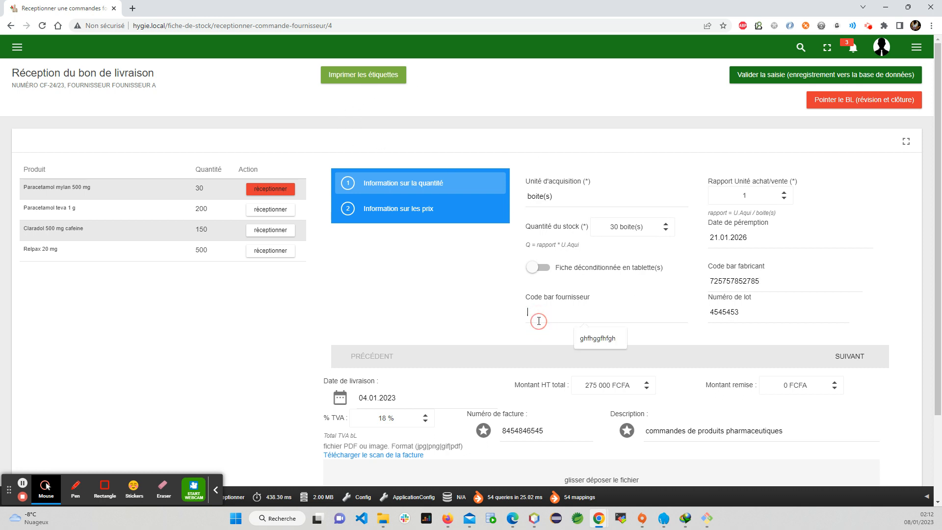
pyautogui.write('72572727537')
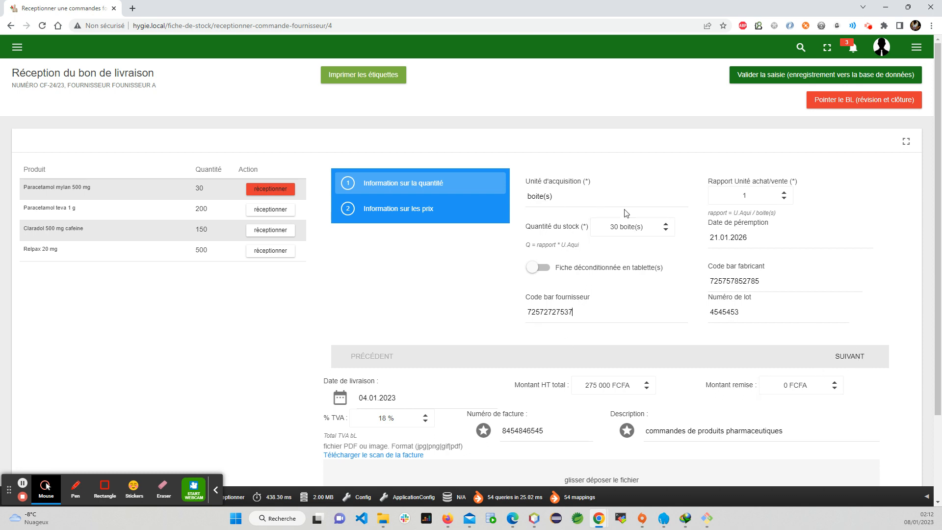
# Continue to the price information of Paracetamol mylan 500 mg and set its "Prix de cession" to 750 FCFA
pyautogui.click(847, 363)
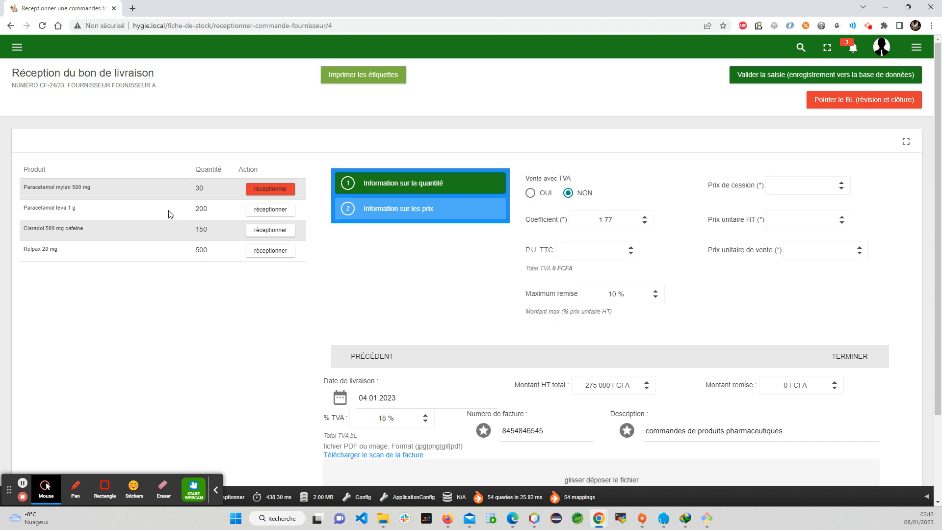
pyautogui.click(786, 187)
pyautogui.write('750')
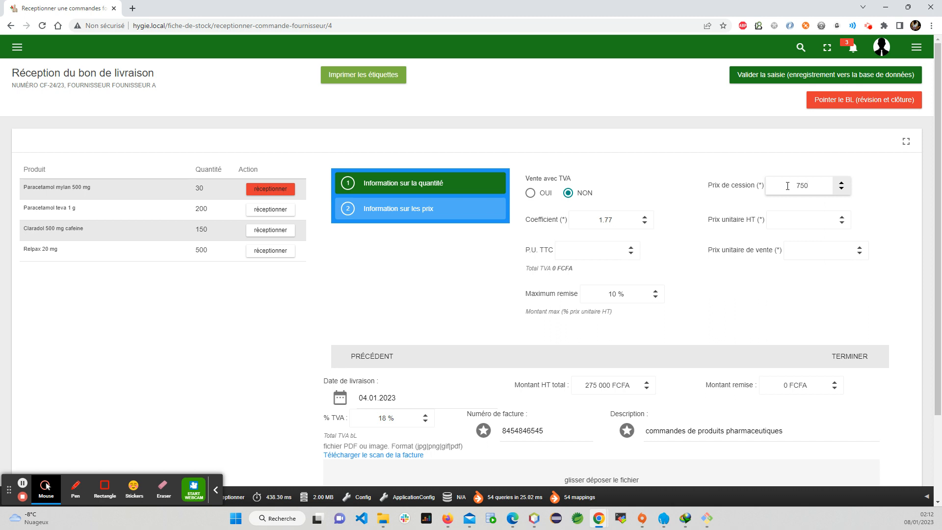
pyautogui.click(793, 203)
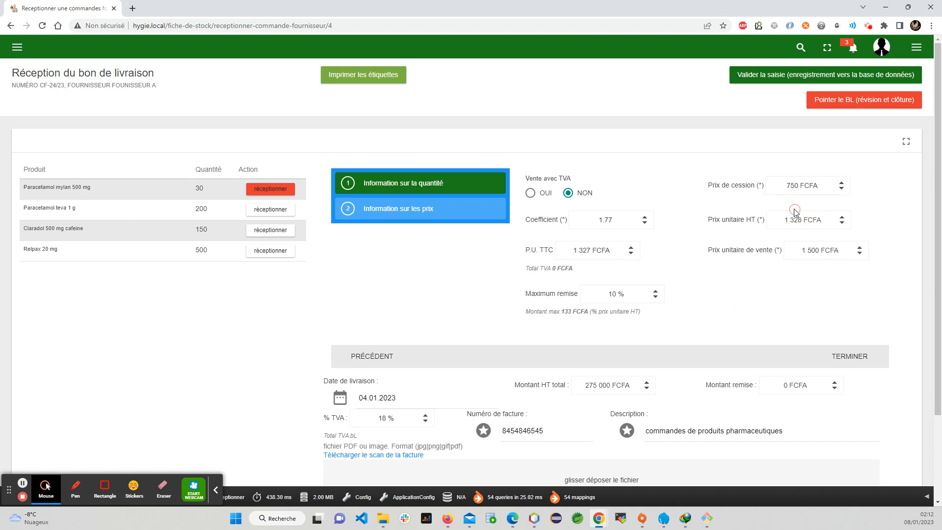
# Set Paracetamol mylan 500 mg to be sold with TVA and its "Prix unitaire de vente" to 1700 FCFA
pyautogui.click(601, 222)
pyautogui.click(532, 196)
pyautogui.doubleClick(815, 250)
pyautogui.write('1700')
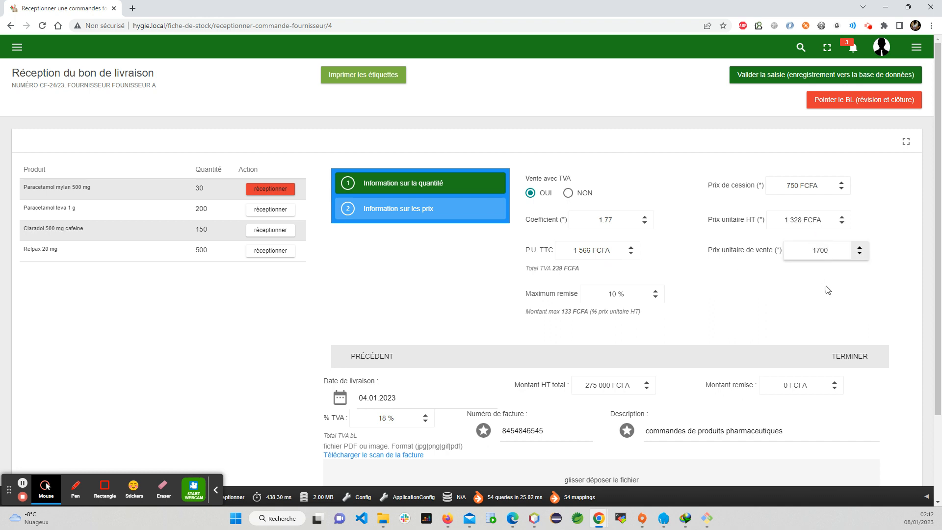
pyautogui.click(783, 318)
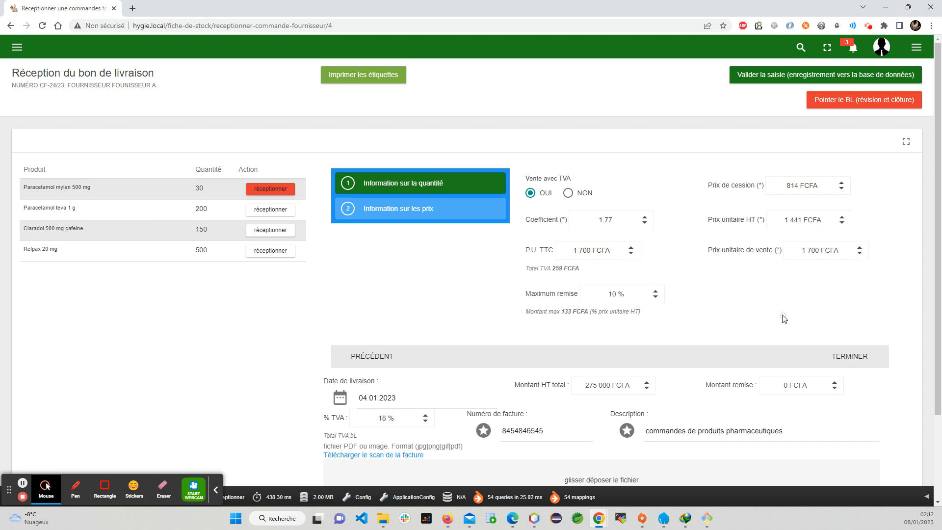
# Set the maximum discount of Paracetamol mylan 500 mg to 0 % and save its stock lot
pyautogui.click(637, 295)
pyautogui.click(717, 318)
pyautogui.click(631, 294)
pyautogui.click(740, 306)
pyautogui.click(589, 295)
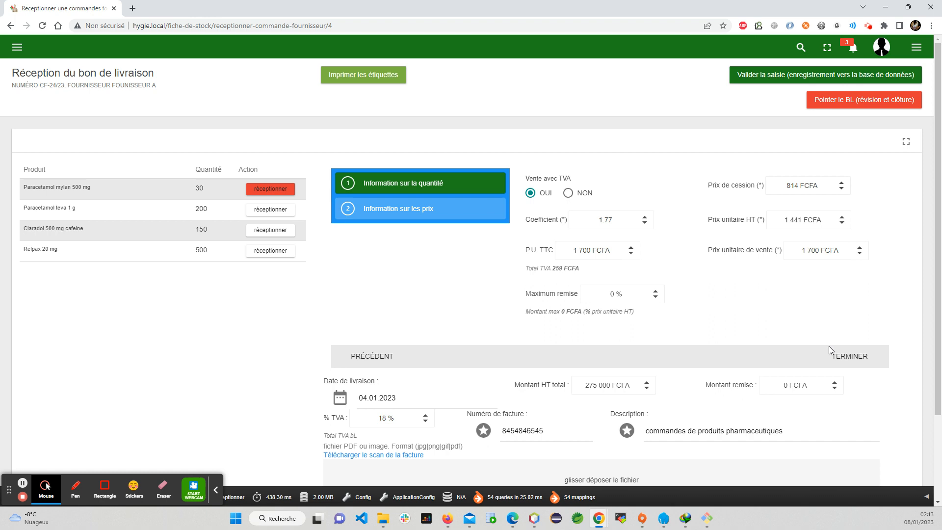
pyautogui.click(846, 355)
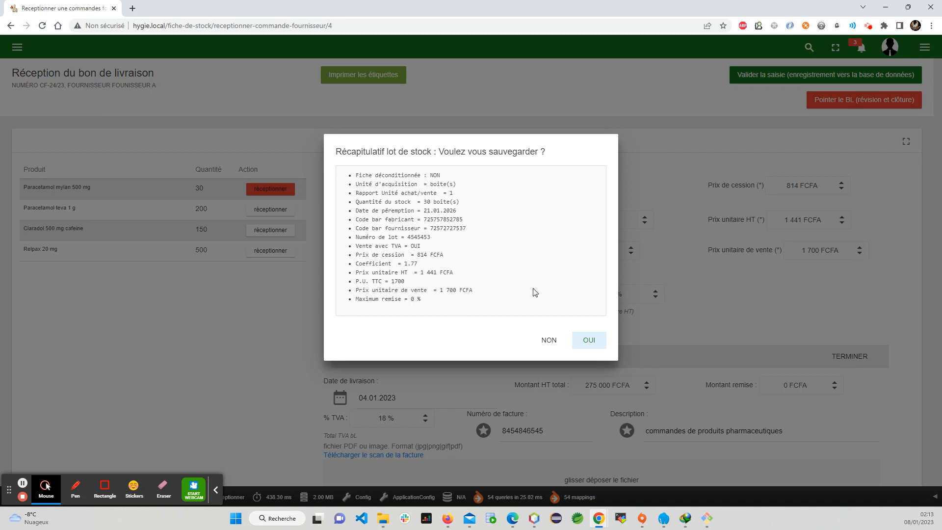
pyautogui.click(588, 339)
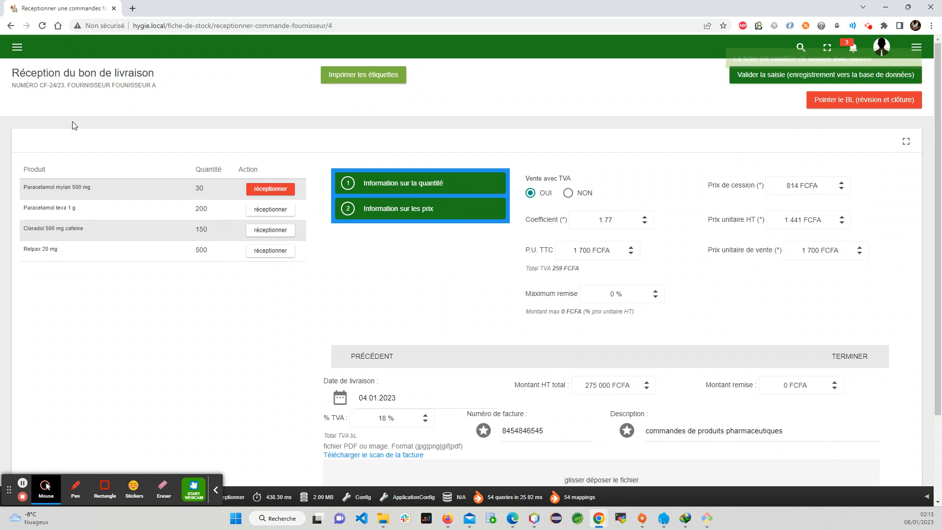
# Copy the product name Paracetamol mylan 500 mg and open the product sheets list in a new browser tab
pyautogui.moveTo(105, 189); pyautogui.dragTo(25, 189)
pyautogui.hotkey('ctrl', 'c')
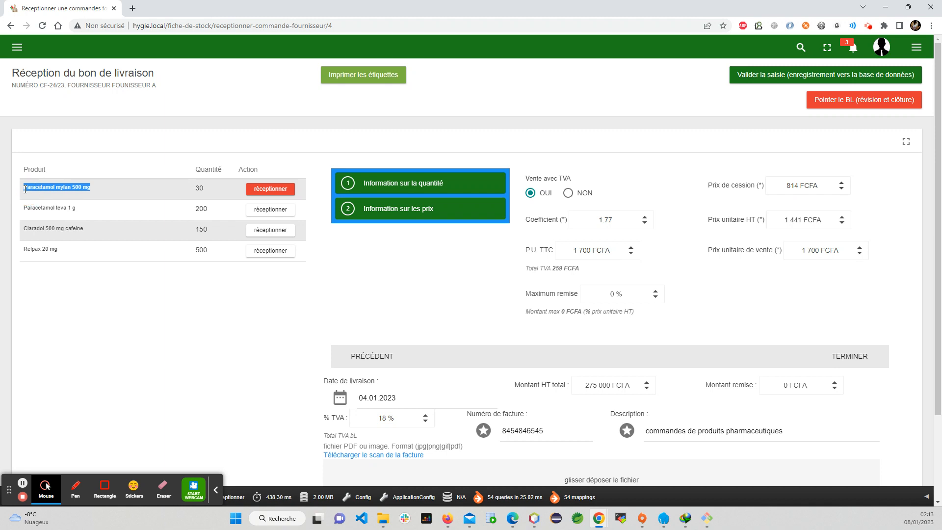
pyautogui.click(17, 47)
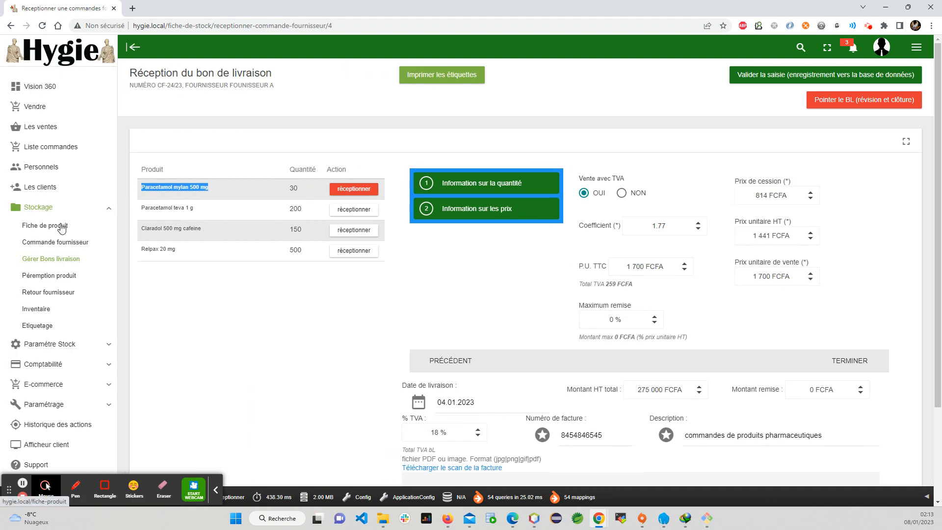
pyautogui.rightClick(61, 228)
pyautogui.click(78, 235)
pyautogui.click(134, 51)
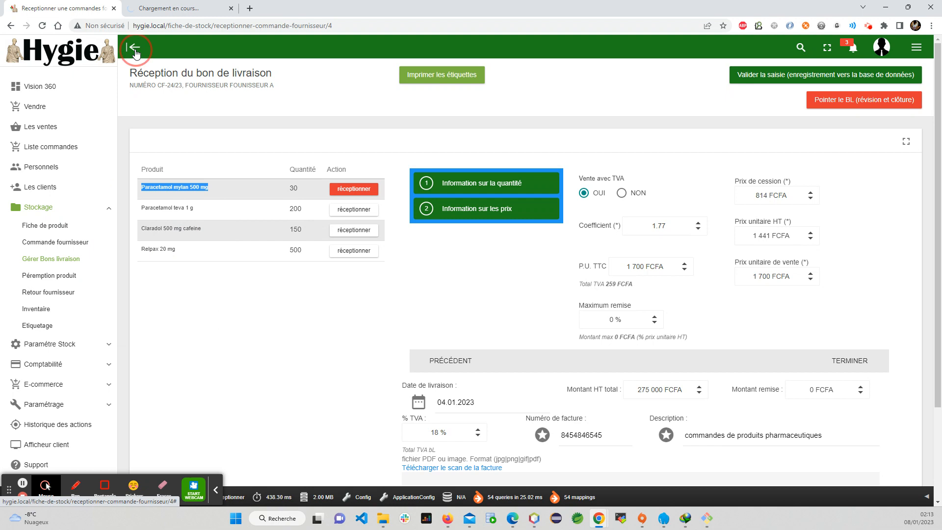
pyautogui.click(144, 6)
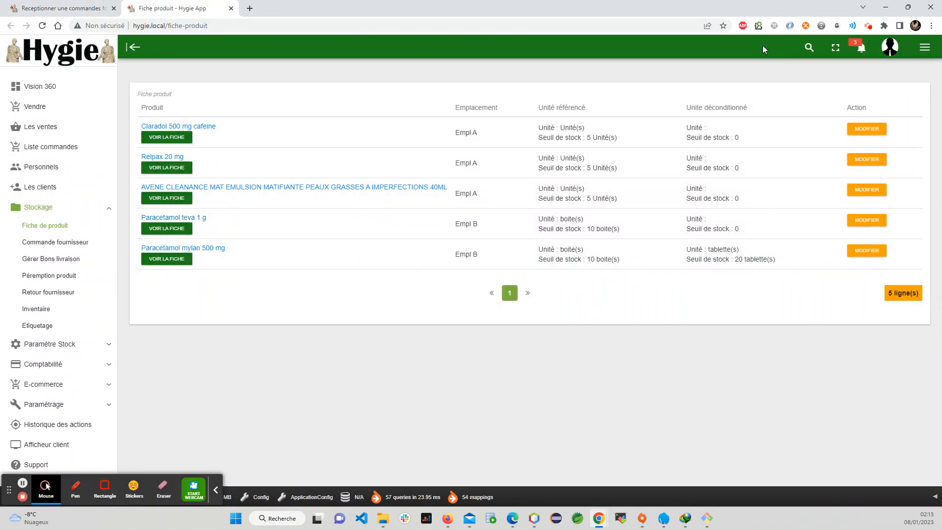
# Search the product sheets for Paracetamol mylan 500 mg and view its sheet to check the available stock
pyautogui.click(809, 47)
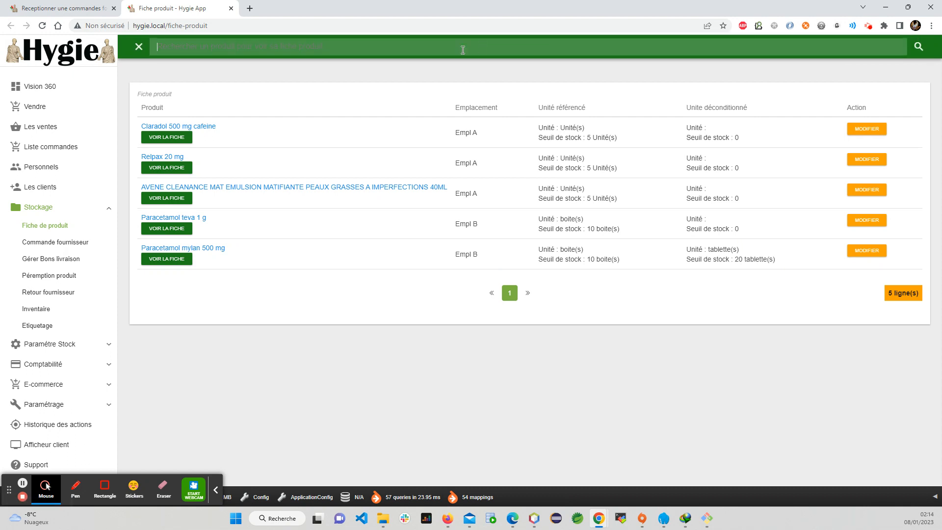
pyautogui.hotkey('ctrl', 'v')
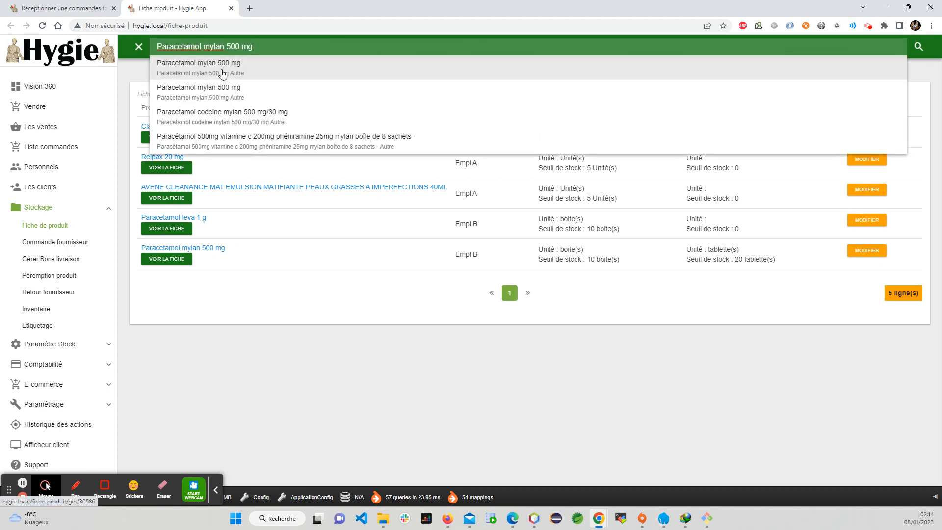
pyautogui.click(239, 68)
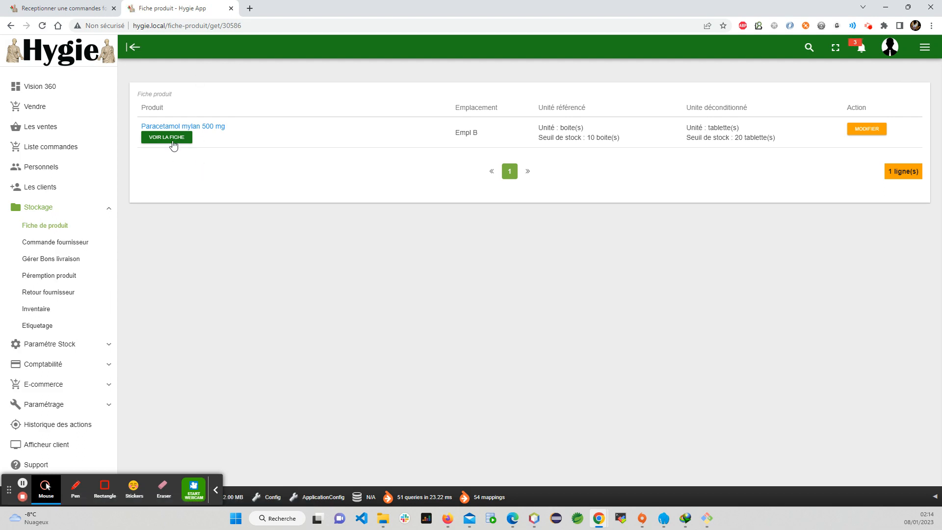
pyautogui.click(174, 140)
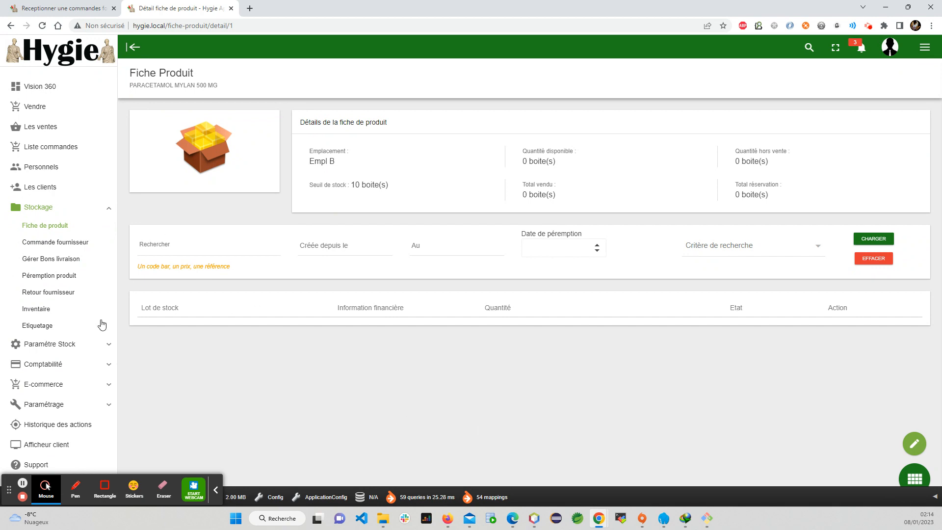
# Reopen the Founisseur A order reception from the delivery notes and review the saved quantity and price information of Paracetamol mylan 500 mg
pyautogui.click(29, 5)
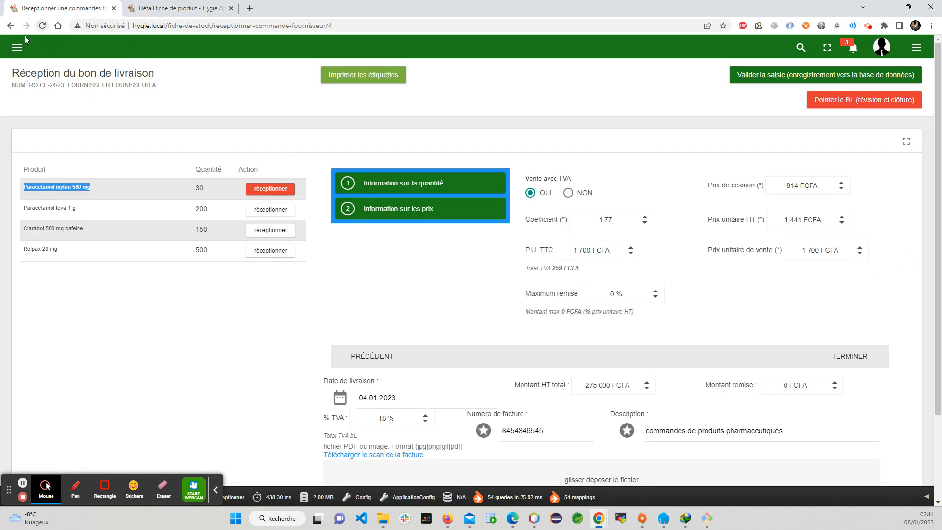
pyautogui.click(15, 53)
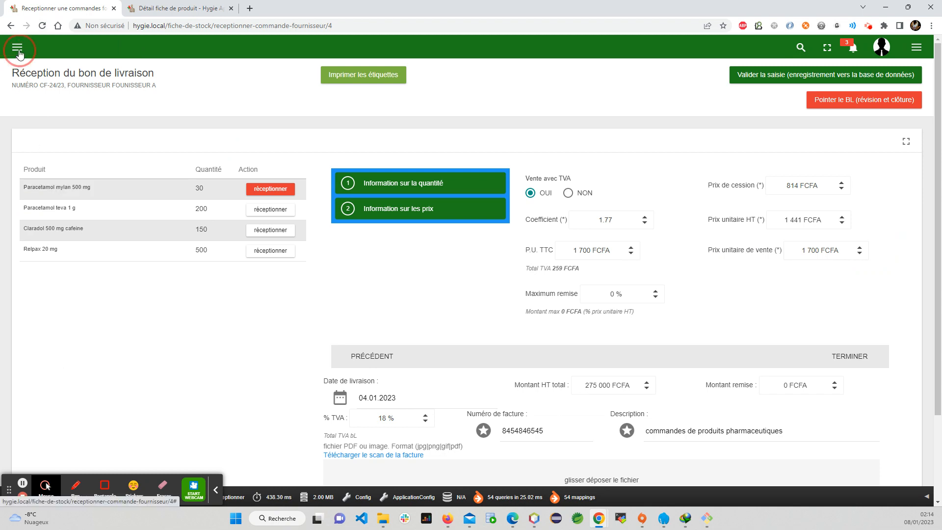
pyautogui.click(18, 49)
pyautogui.click(48, 261)
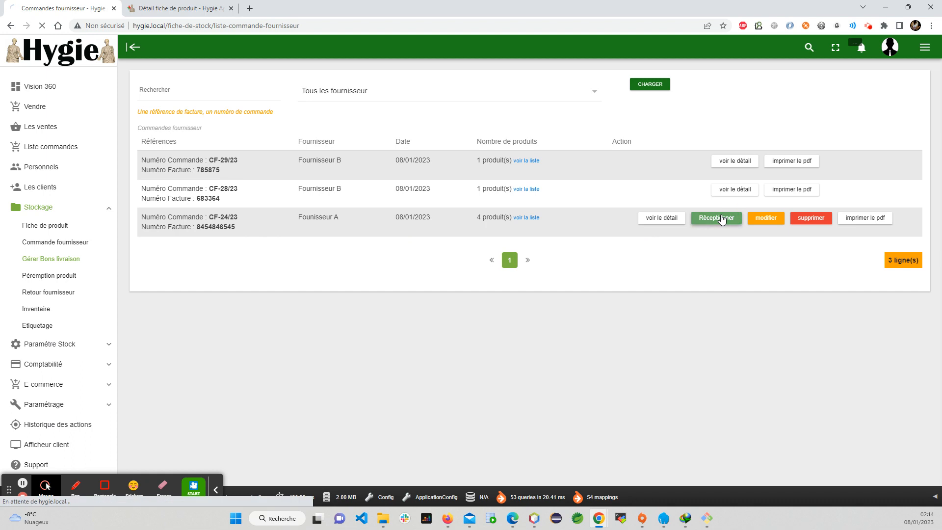
pyautogui.click(722, 219)
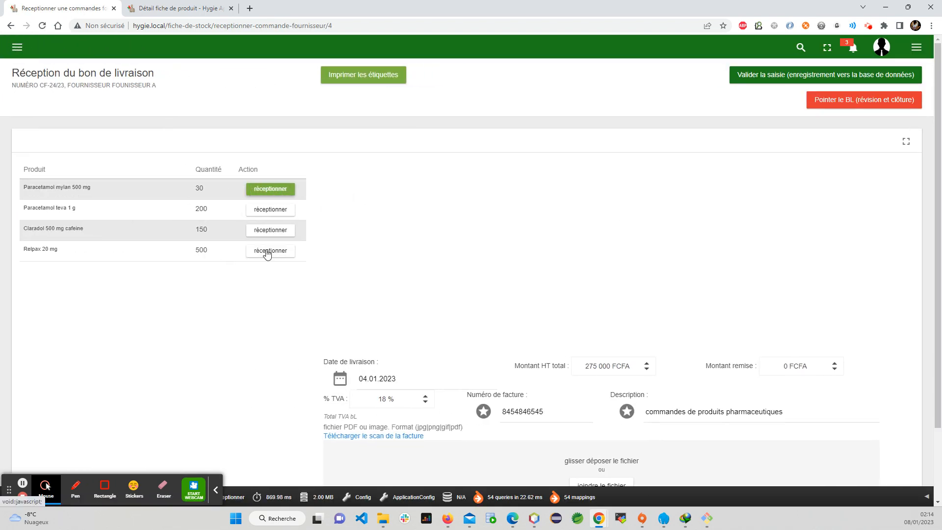
pyautogui.click(265, 188)
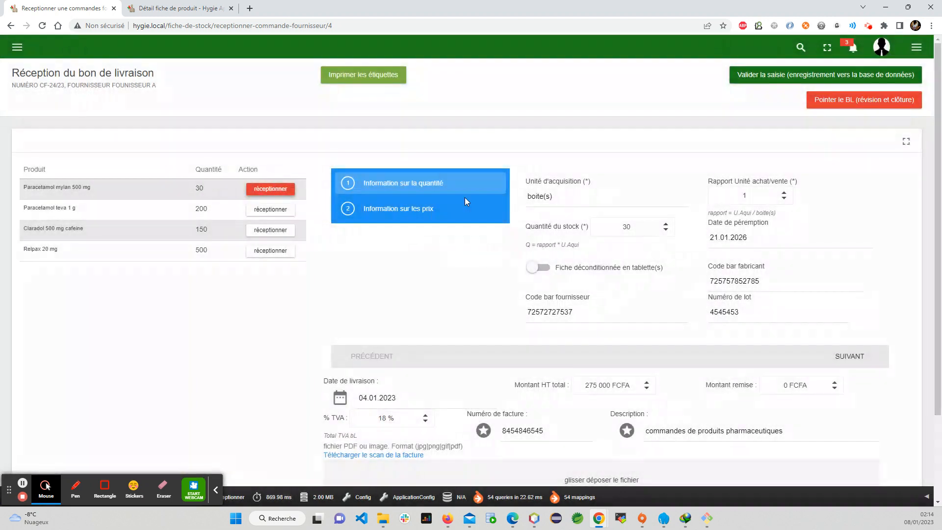
pyautogui.click(848, 355)
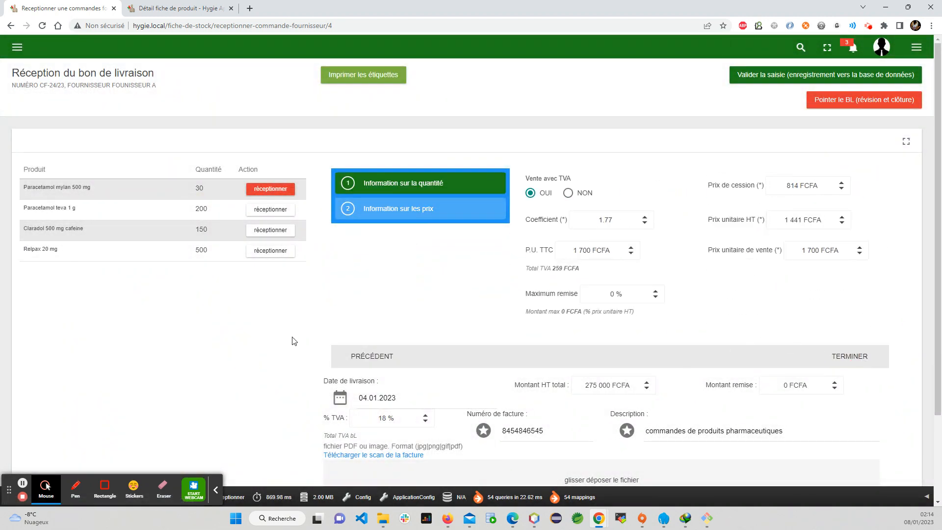
# Start receiving Paracetamol teva 1 g with lot number 25727275
pyautogui.click(261, 208)
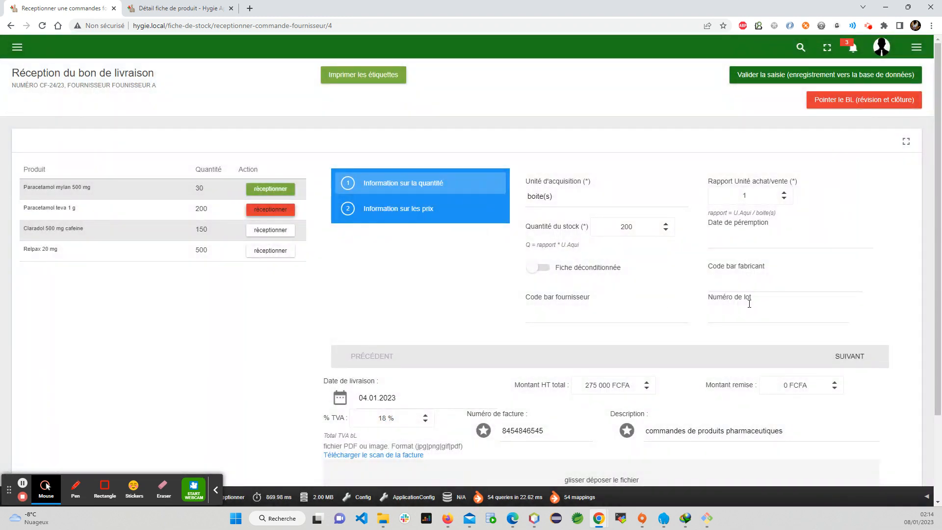
pyautogui.click(749, 304)
pyautogui.write('25727275')
pyautogui.click(857, 358)
# Pick an expiry date for Paracetamol teva 1 g and continue to its price information
pyautogui.click(762, 238)
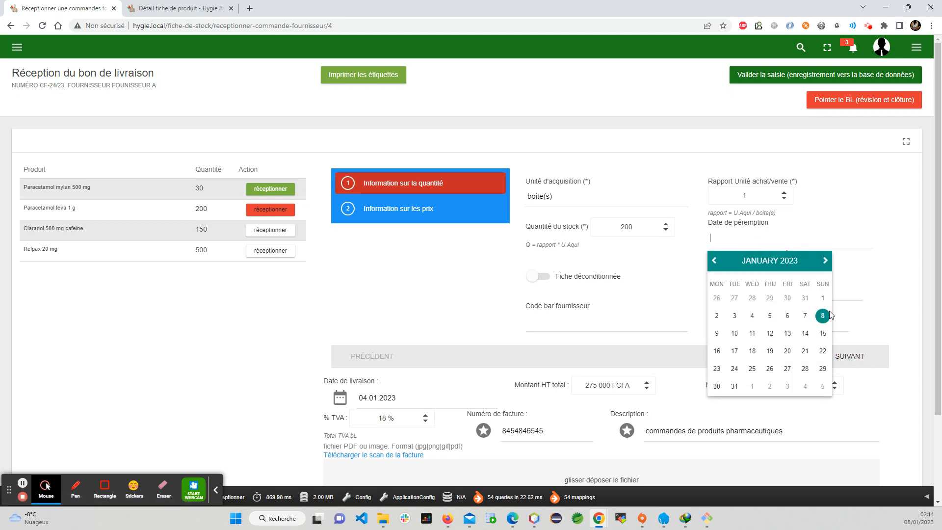
pyautogui.click(826, 260)
pyautogui.click(825, 261)
pyautogui.click(825, 260)
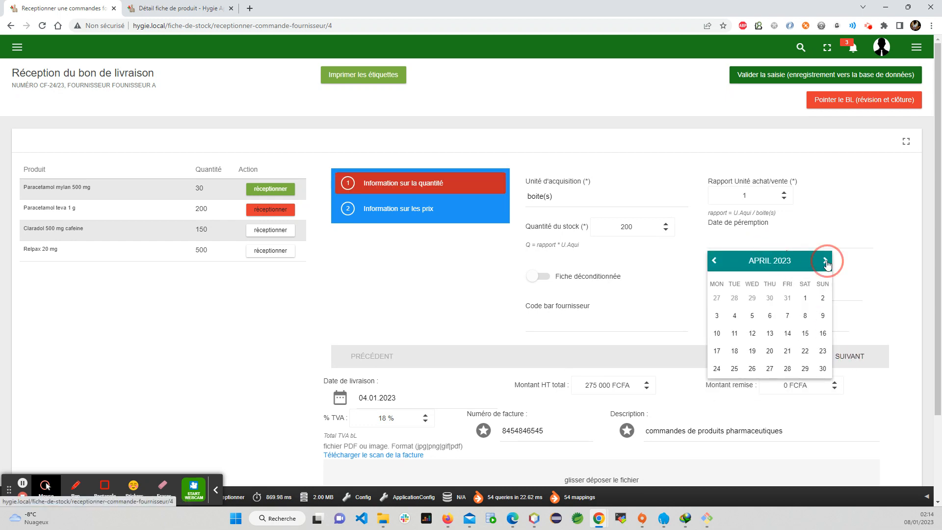
pyautogui.click(826, 261)
pyautogui.click(825, 261)
pyautogui.click(788, 368)
pyautogui.click(849, 357)
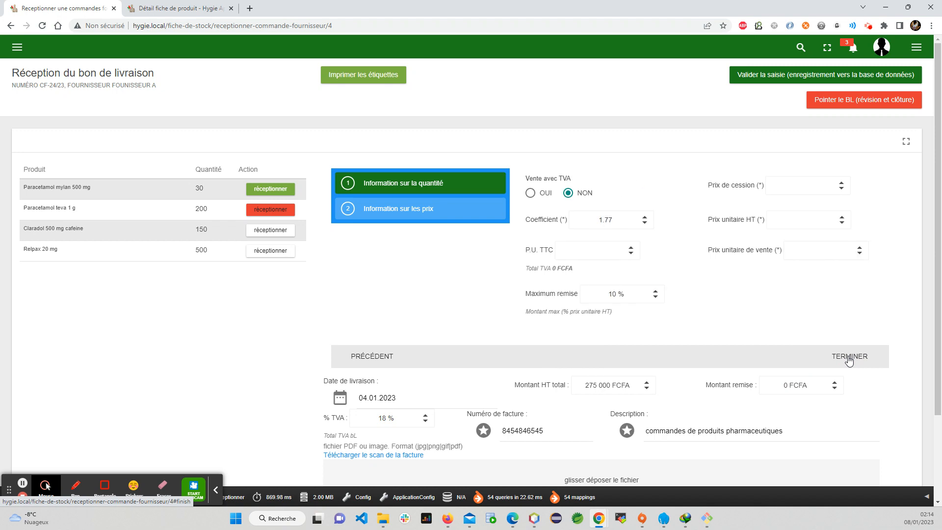
# Set the "Prix de cession" of Paracetamol teva 1 g to 2563 FCFA with TVA applied, and save its stock lot
pyautogui.click(791, 188)
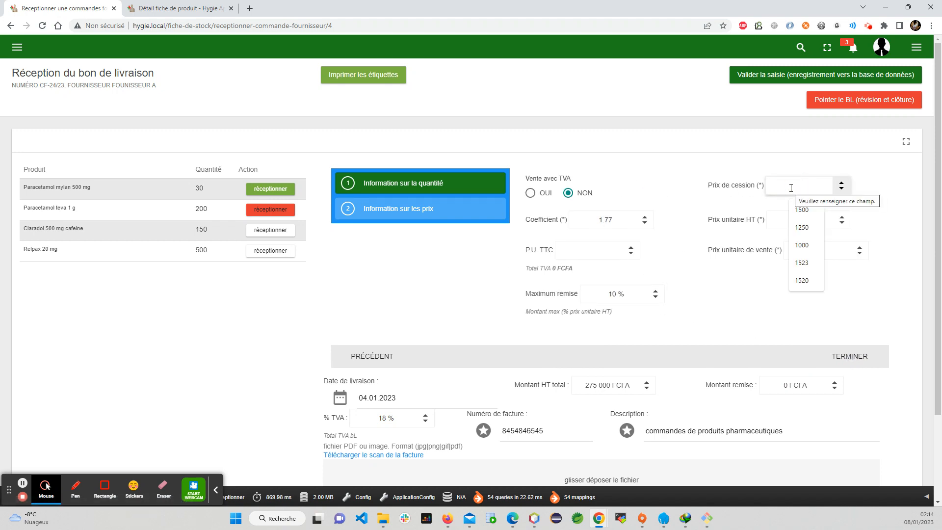
pyautogui.write('2563')
pyautogui.click(791, 289)
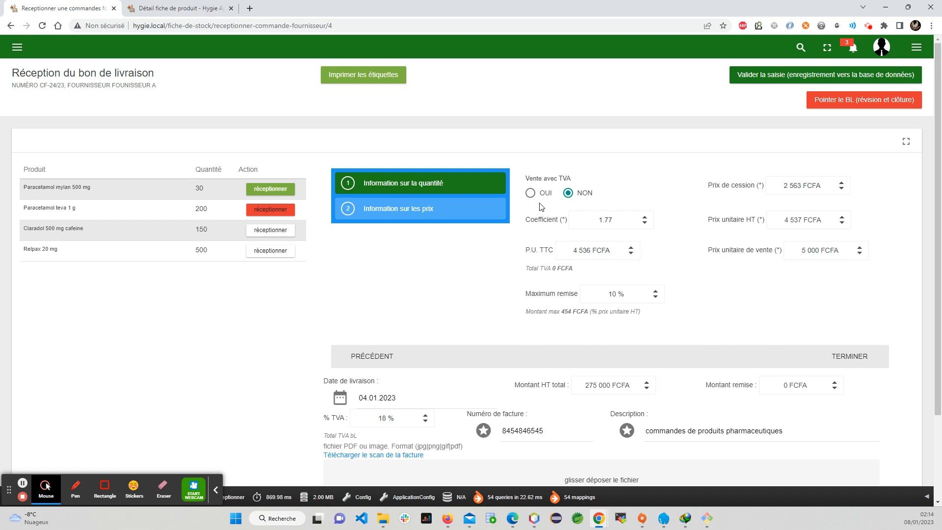
pyautogui.click(530, 193)
pyautogui.click(845, 358)
pyautogui.click(587, 336)
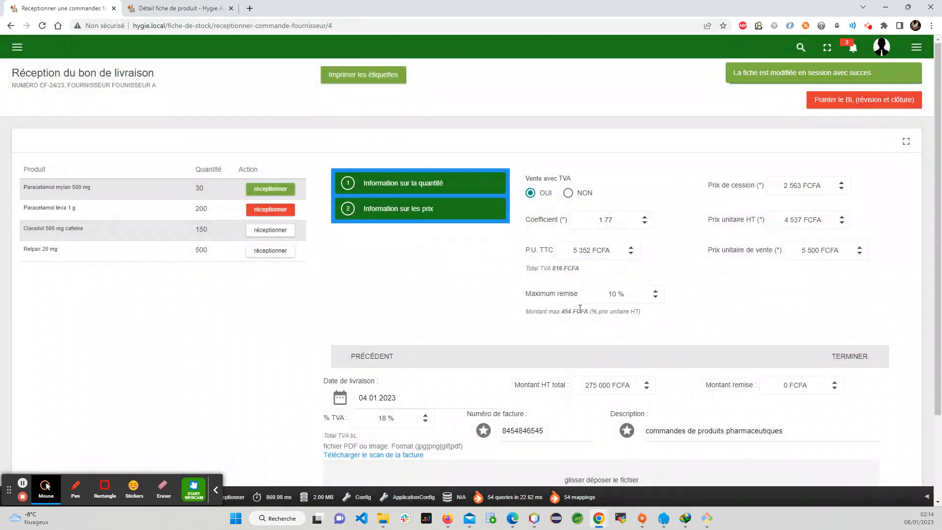
# Start receiving Claradol 500 mg cafeine and set its expiry date to 23.02.2028
pyautogui.click(279, 233)
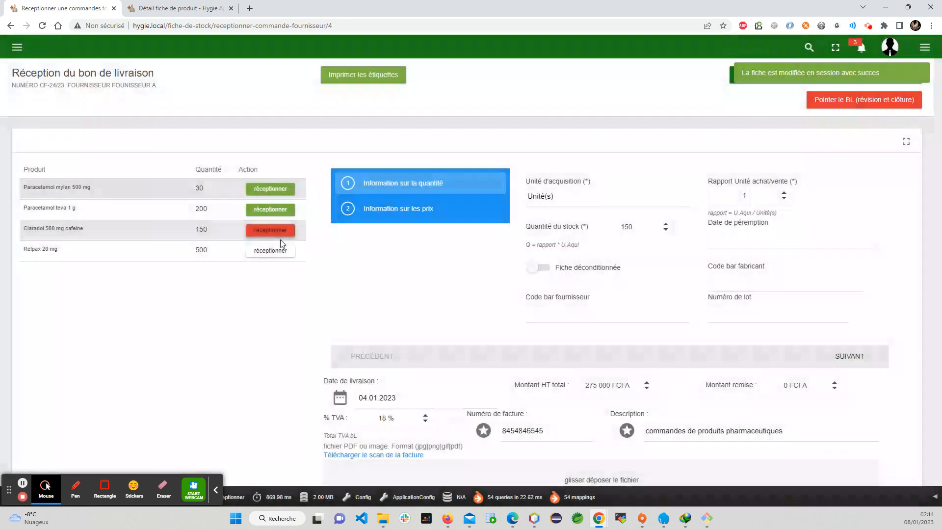
pyautogui.click(741, 231)
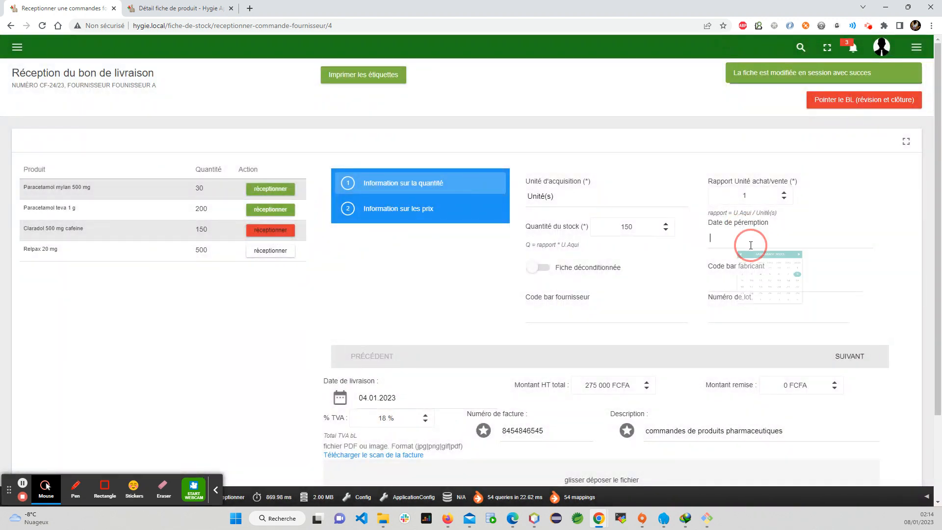
pyautogui.click(826, 262)
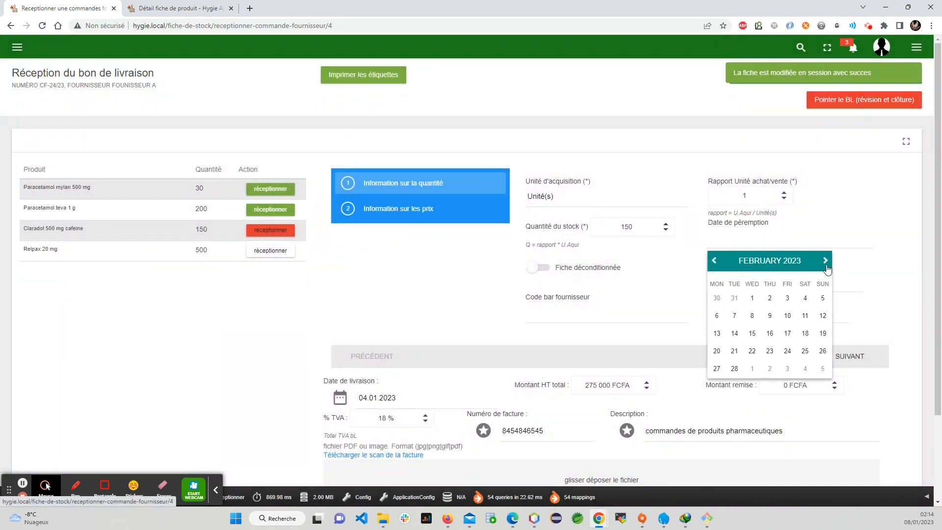
pyautogui.click(735, 368)
pyautogui.click(751, 237)
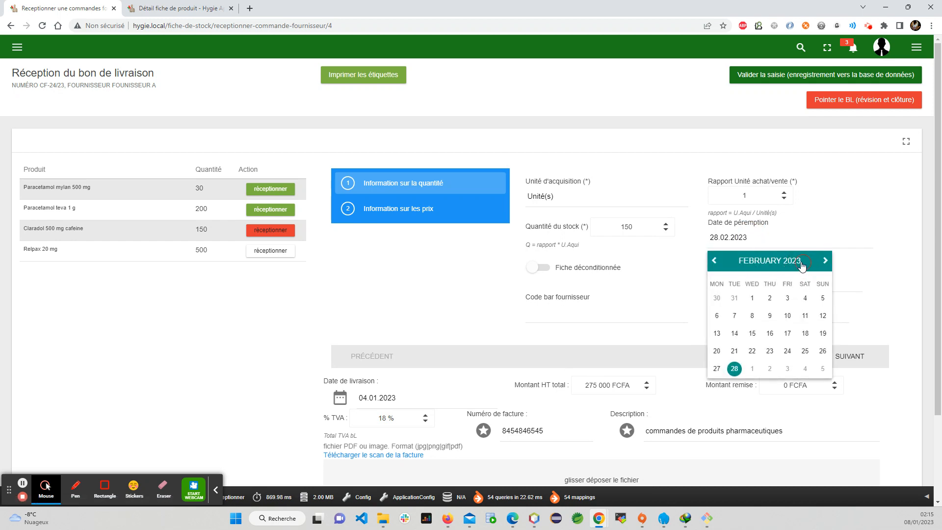
pyautogui.click(802, 260)
pyautogui.scroll(-3, 792, 353)
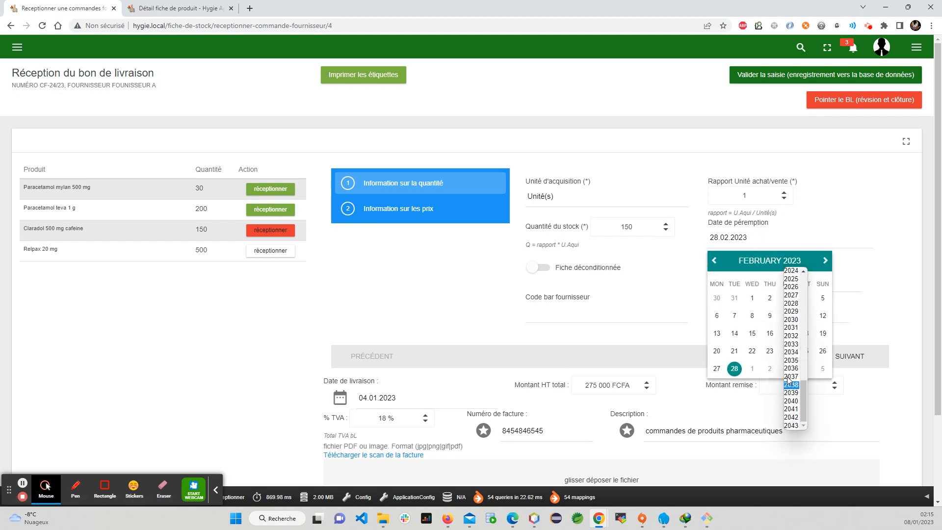
pyautogui.click(795, 311)
pyautogui.click(752, 351)
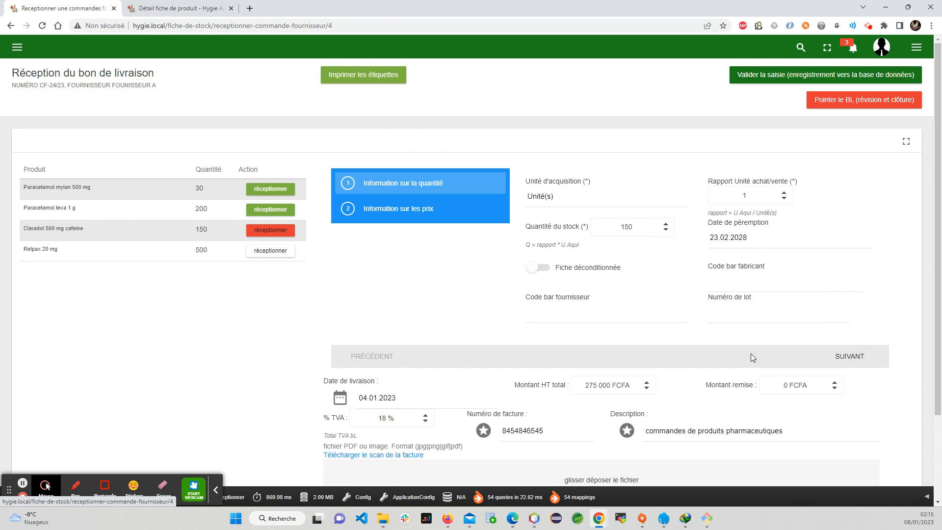
pyautogui.click(751, 311)
pyautogui.write('2**252')
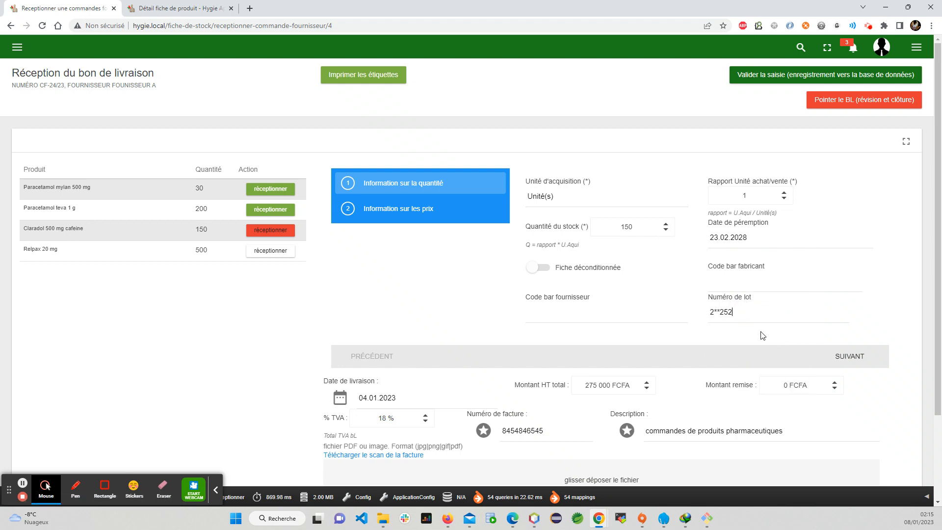
pyautogui.moveTo(742, 311); pyautogui.dragTo(691, 310)
pyautogui.write('73245345345')
pyautogui.click(839, 350)
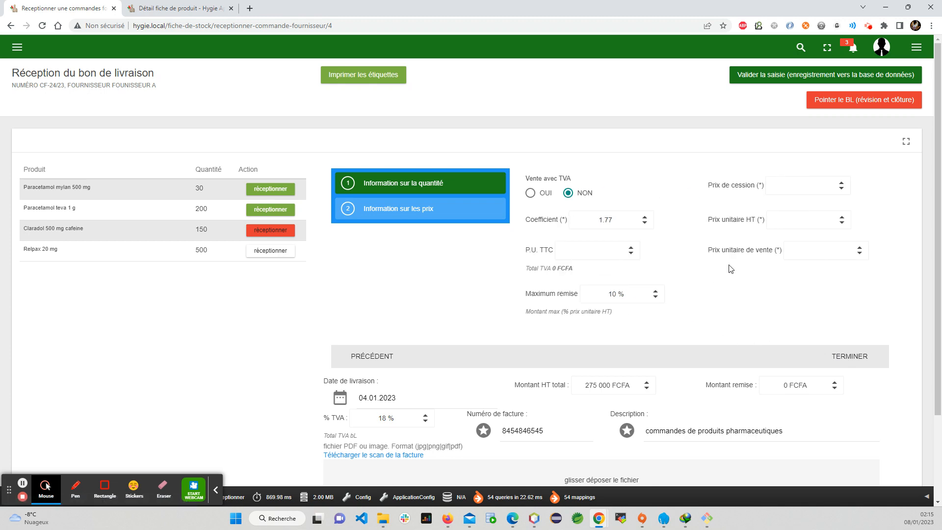
# Set the "Prix de cession" of Claradol 500 mg cafeine to 5925 FCFA without TVA and save its stock lot
pyautogui.click(791, 185)
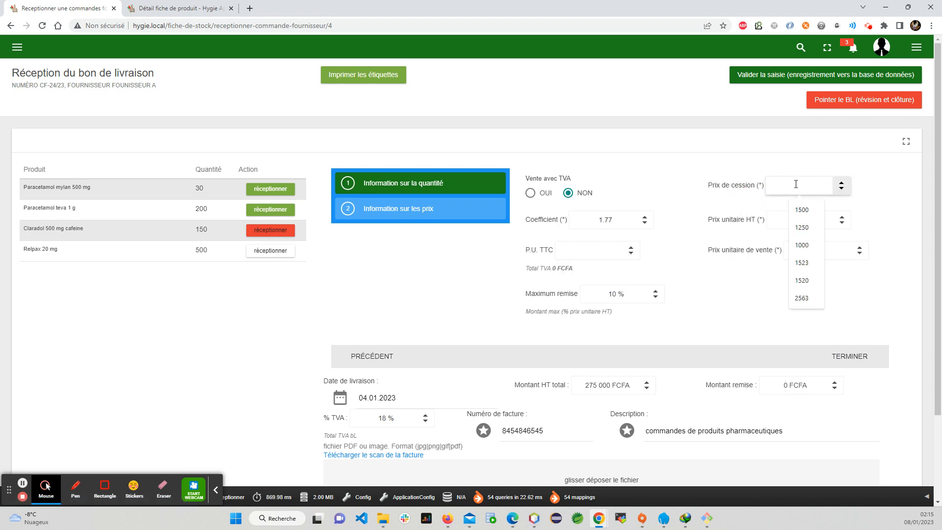
pyautogui.write('5 92')
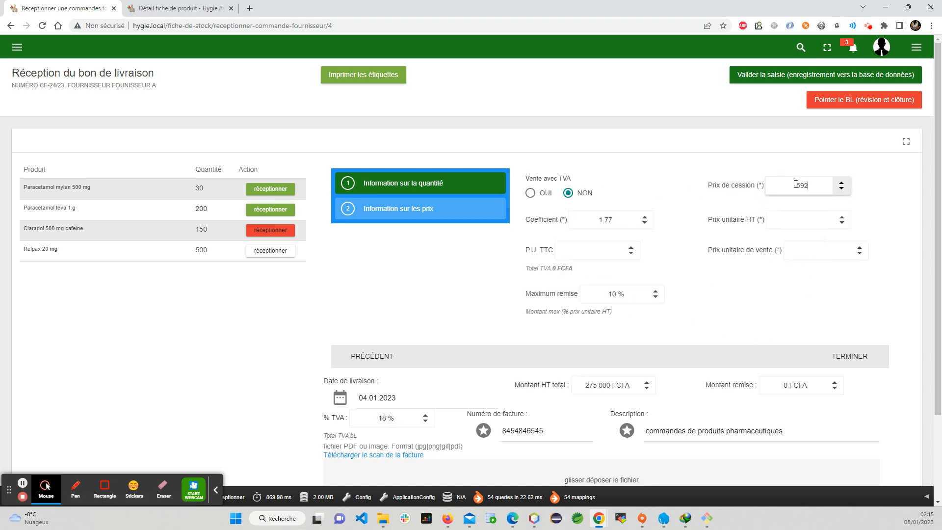
pyautogui.write('5')
pyautogui.click(836, 285)
pyautogui.click(867, 358)
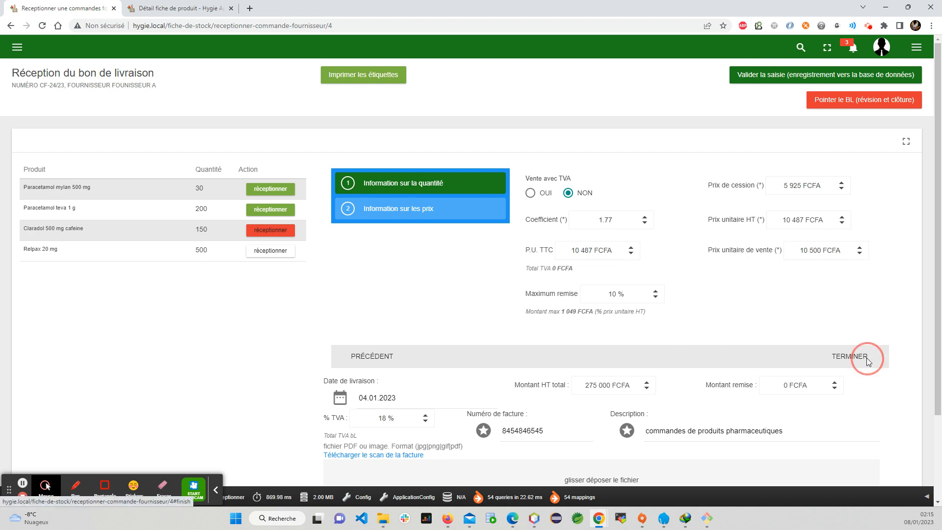
pyautogui.click(604, 345)
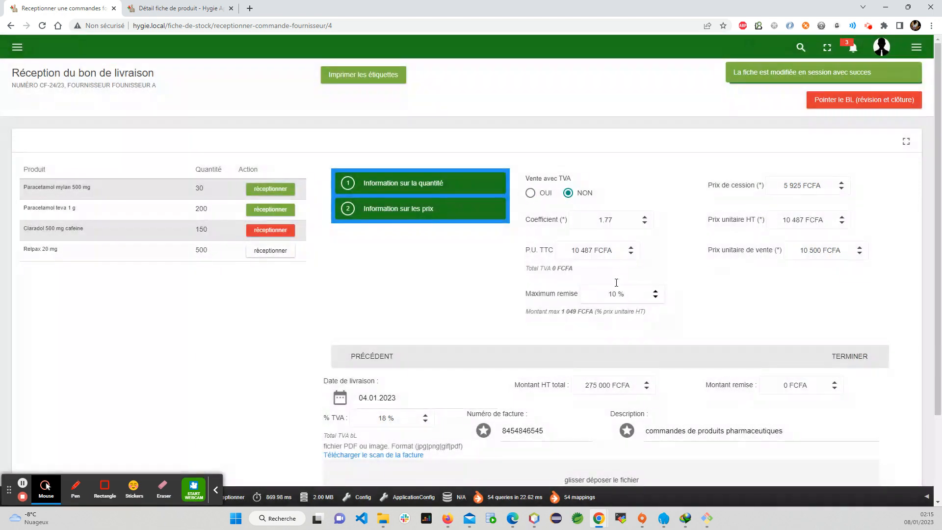
# Start receiving Relpax 20 mg and set its expiry date to 26.01.2024
pyautogui.click(275, 252)
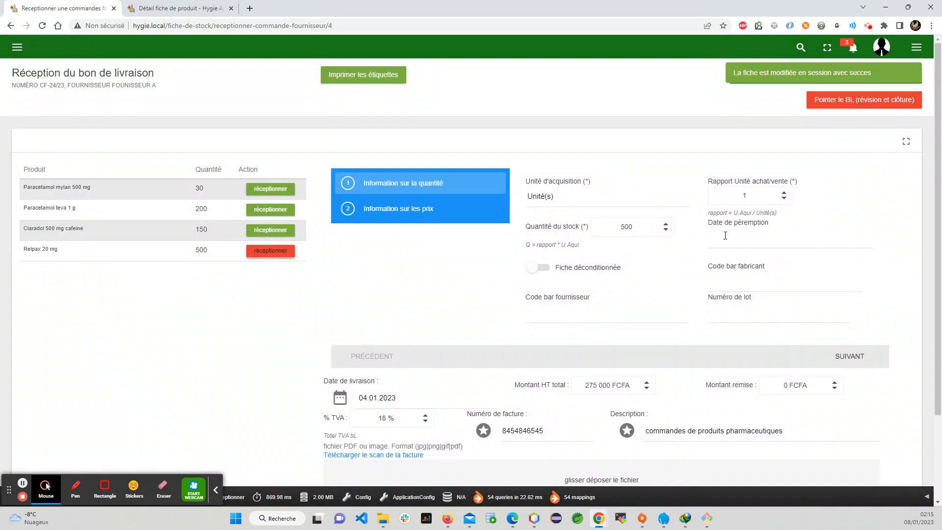
pyautogui.click(789, 241)
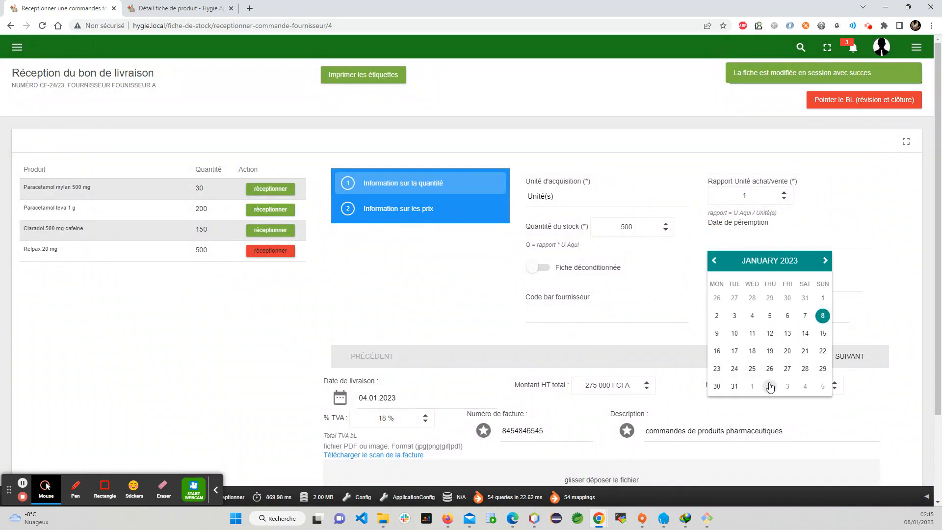
pyautogui.click(787, 260)
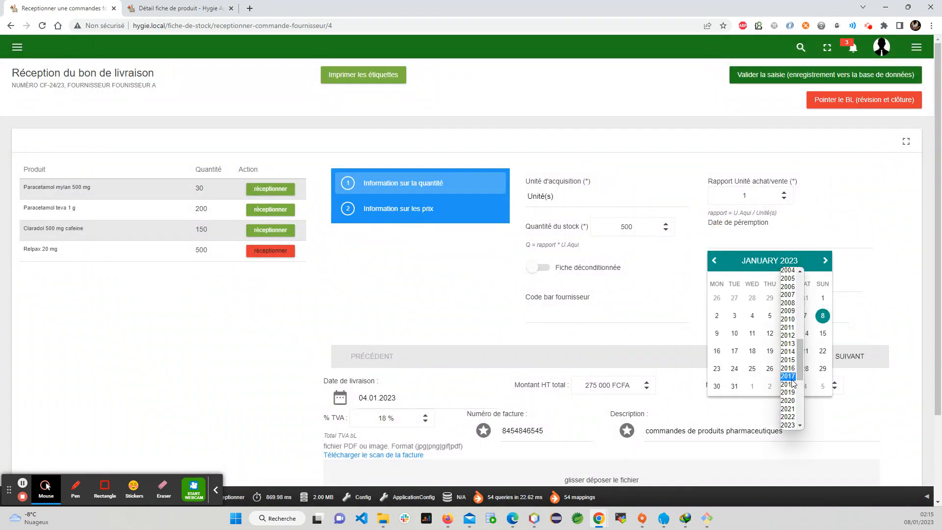
pyautogui.scroll(-4, 792, 380)
pyautogui.click(793, 271)
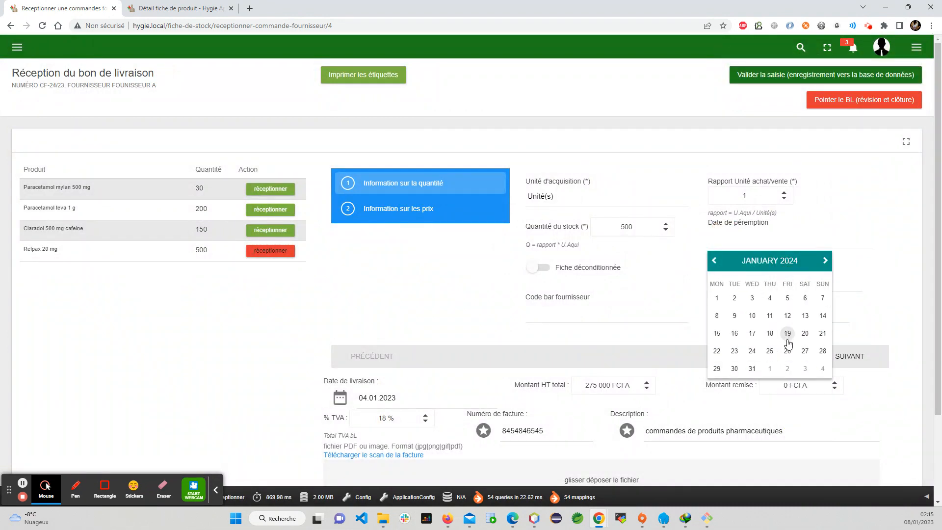
pyautogui.click(787, 351)
pyautogui.click(751, 275)
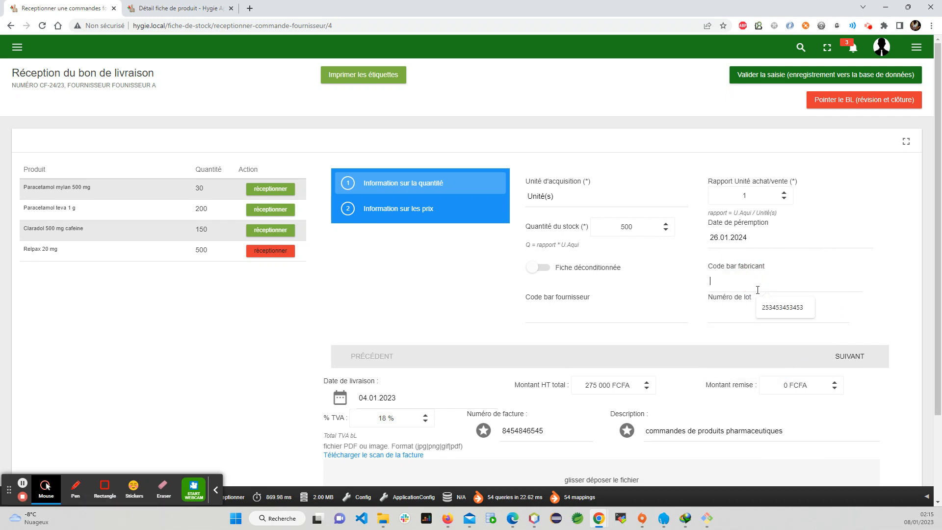
pyautogui.write('gdhdghgfdhfh')
pyautogui.click(739, 313)
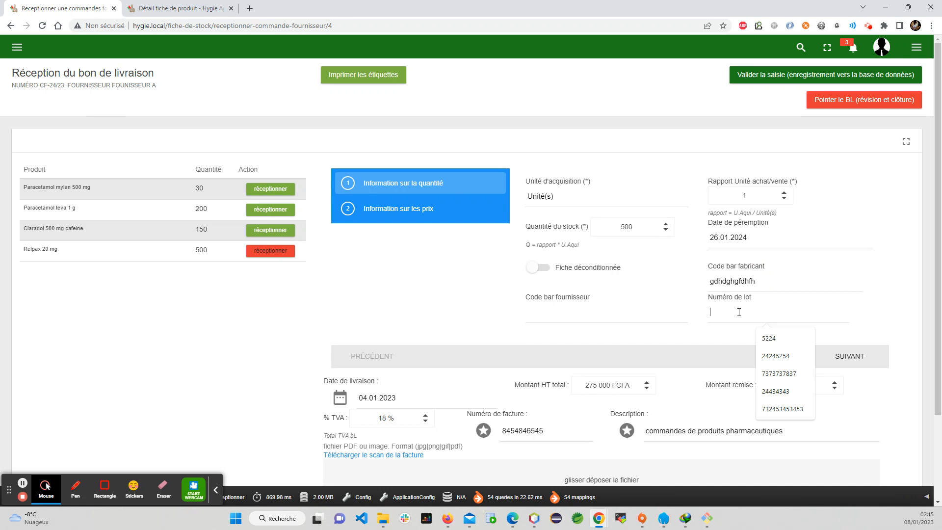
pyautogui.write('786763456345345')
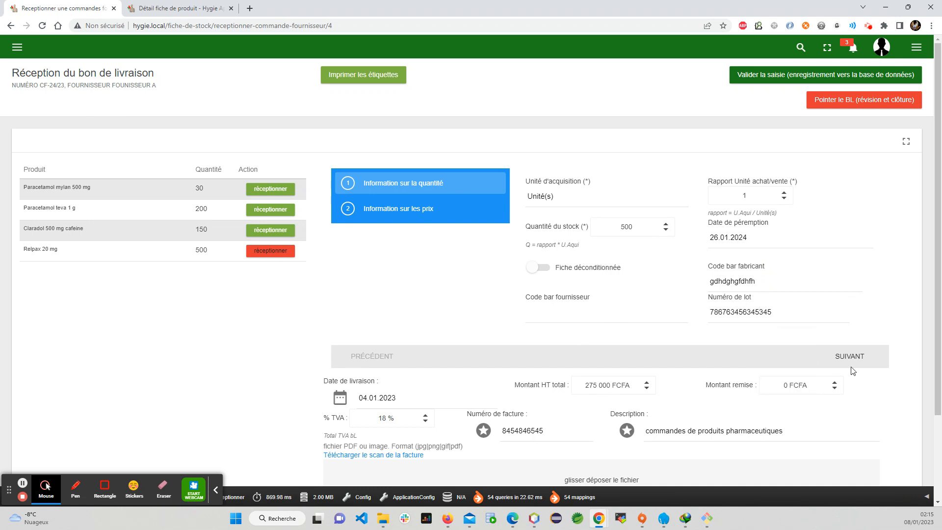
pyautogui.click(852, 365)
# Set the "Prix de cession" of Relpax 20 mg to 4523 FCFA without TVA and save its stock lot
pyautogui.click(819, 186)
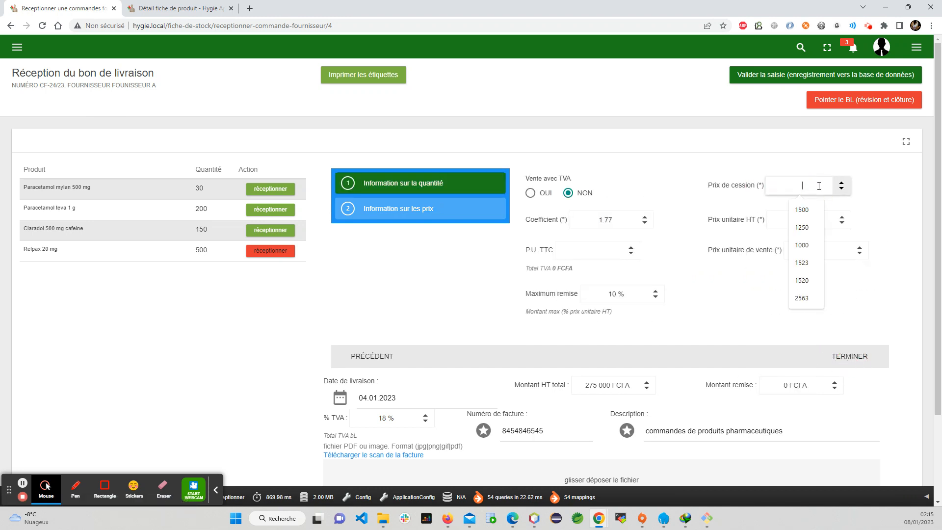
pyautogui.write('4523')
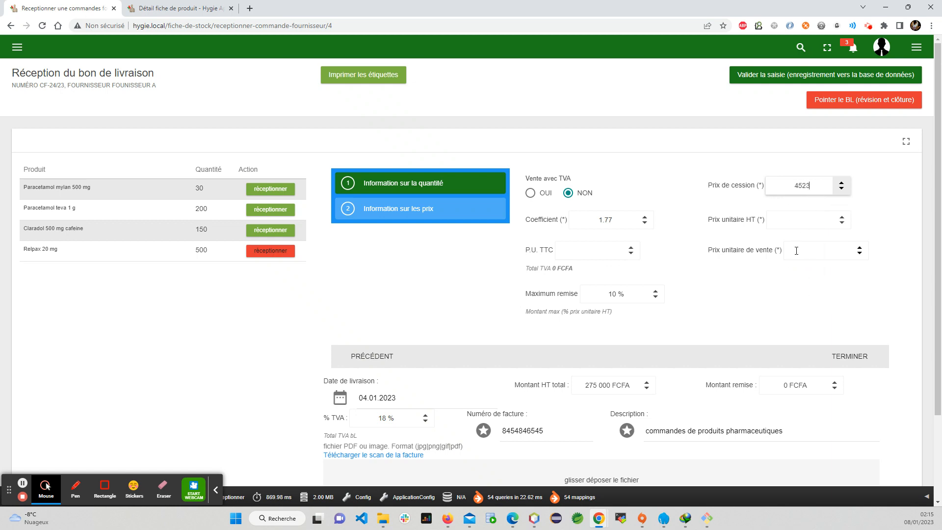
pyautogui.press('Tab')
pyautogui.click(531, 194)
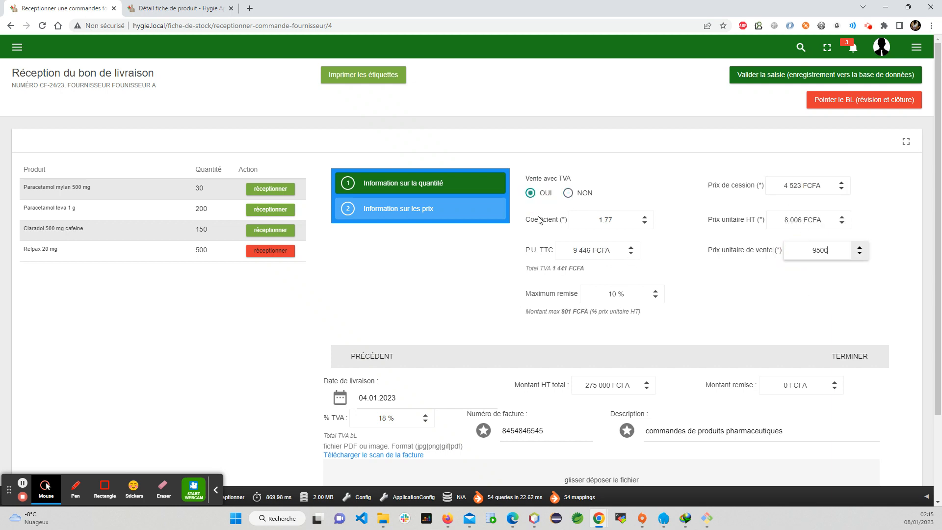
pyautogui.click(568, 194)
pyautogui.click(856, 358)
pyautogui.click(588, 334)
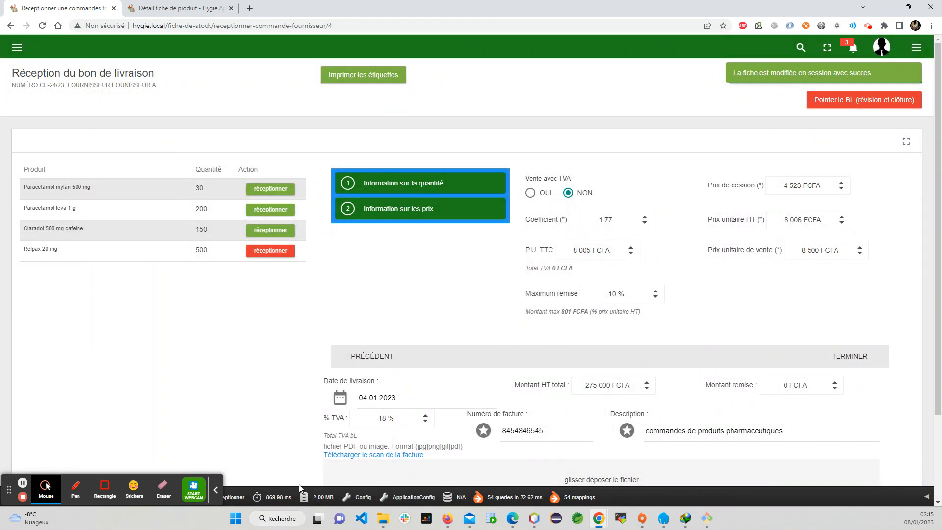
# Reopen the quantity information of Claradol 500 mg cafeine and save the delivery note reception
pyautogui.click(269, 229)
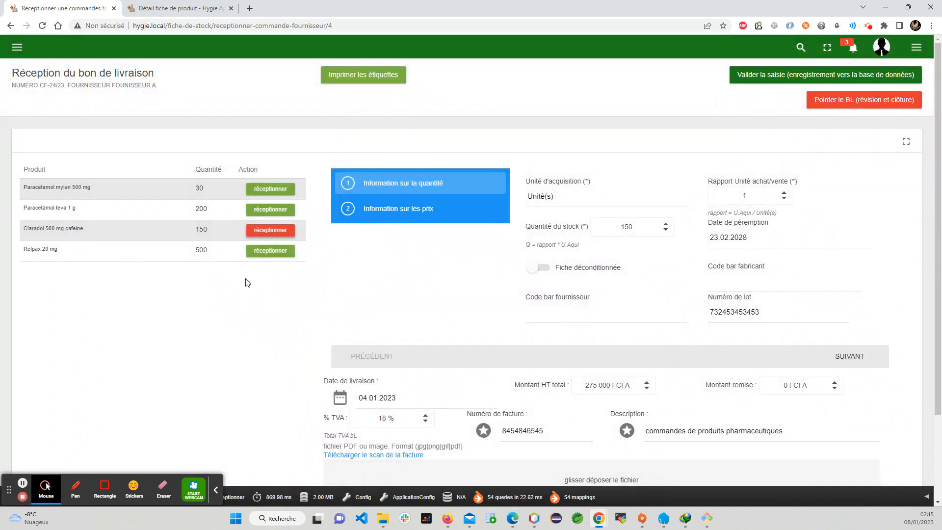
pyautogui.scroll(-2, 363, 324)
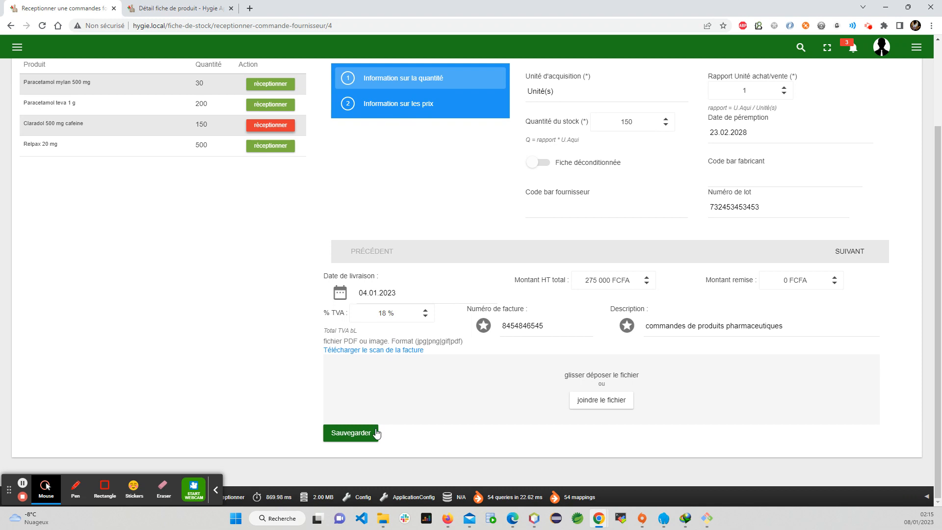
pyautogui.click(369, 438)
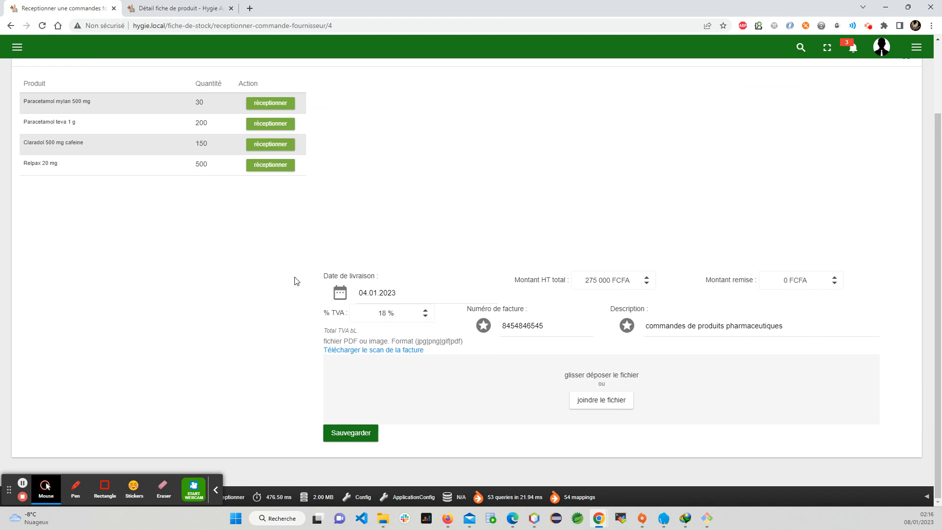
# Reload the Paracetamol mylan 500 mg product sheet and duplicate its browser tab
pyautogui.click(216, 7)
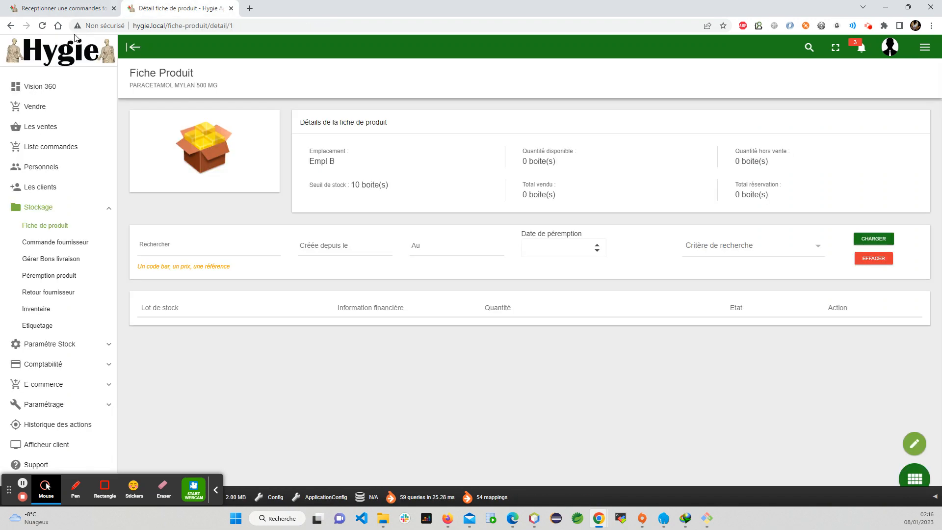
pyautogui.click(43, 26)
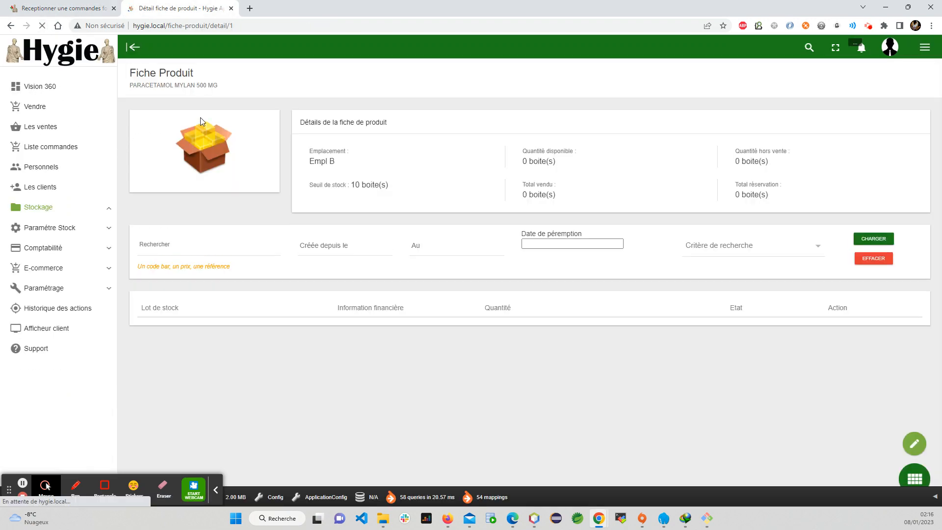
pyautogui.rightClick(172, 8)
pyautogui.click(193, 72)
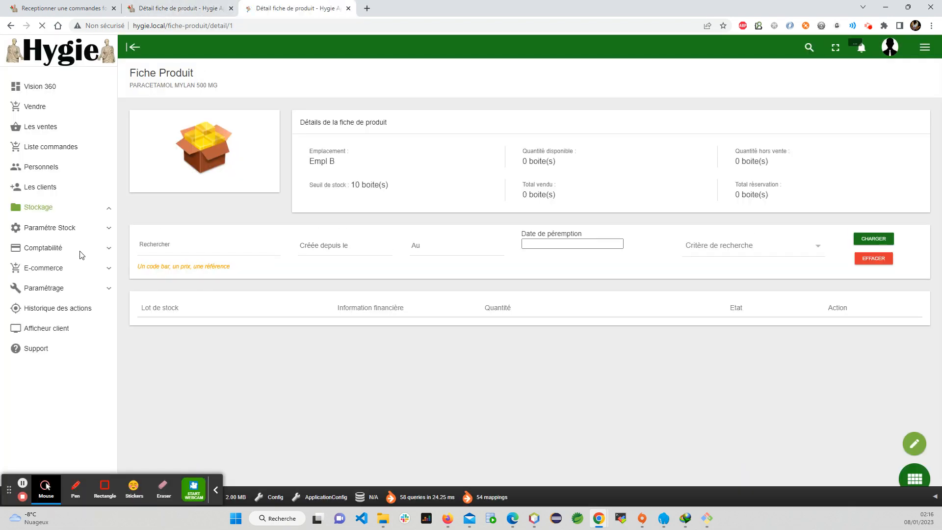
# Open the list of product sheets in the duplicated tab and duplicate that tab as well
pyautogui.click(65, 229)
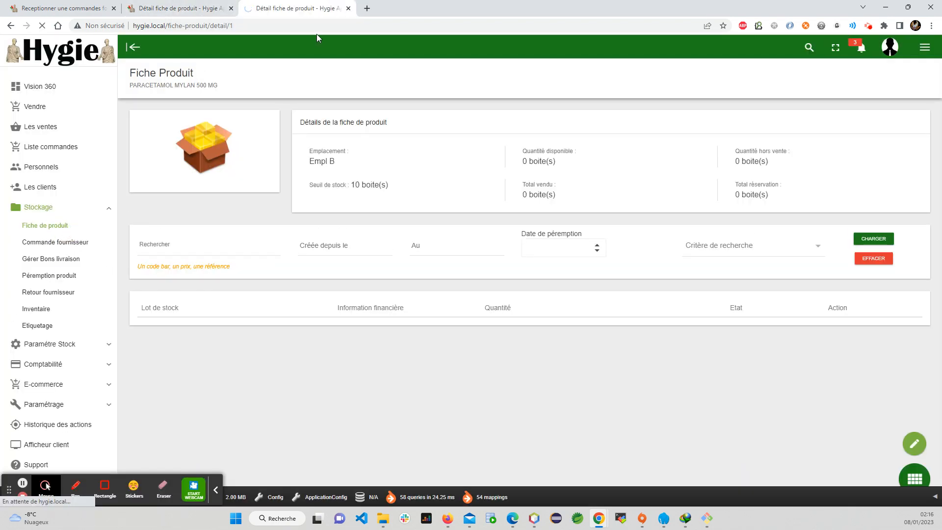
pyautogui.rightClick(292, 5)
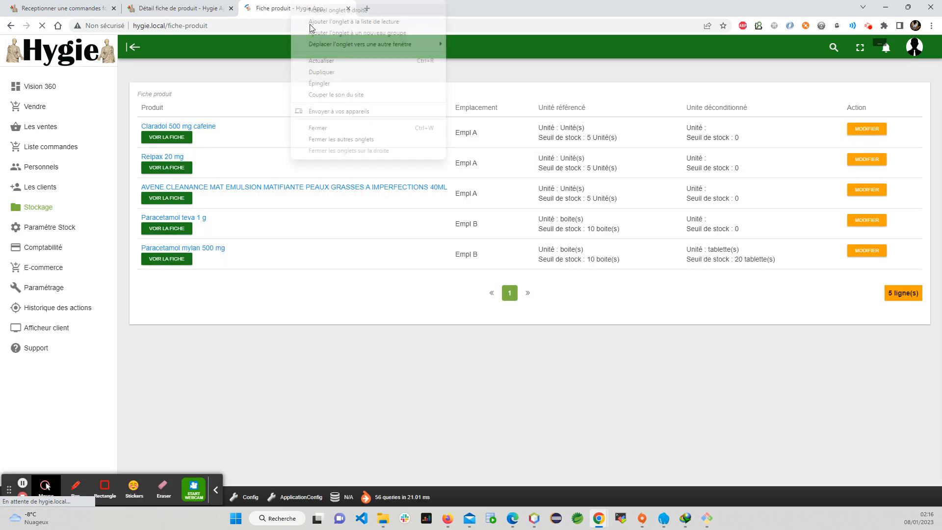
pyautogui.click(317, 72)
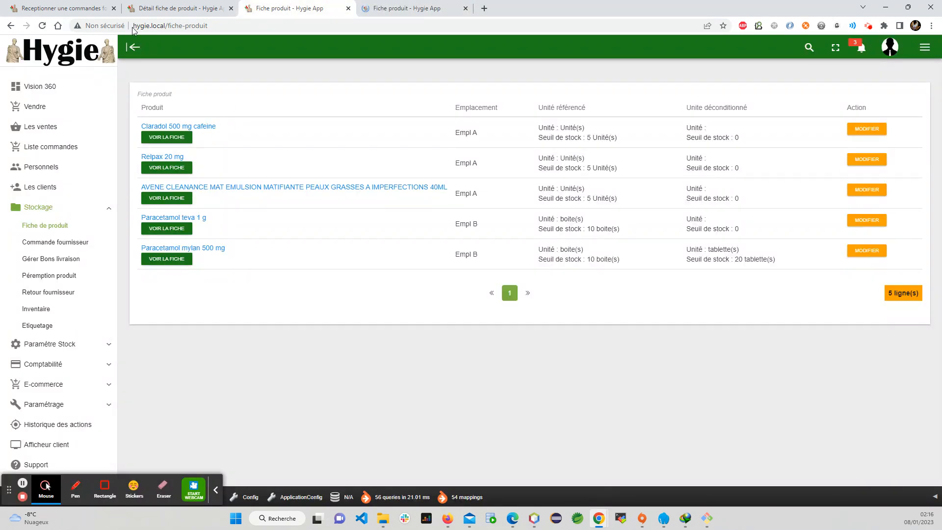
# Check the received products, open the Claradol 500 mg cafeine sheet from the product list, and return to the delivery note reception
pyautogui.click(152, 8)
pyautogui.click(55, 4)
pyautogui.scroll(3, 116, 189)
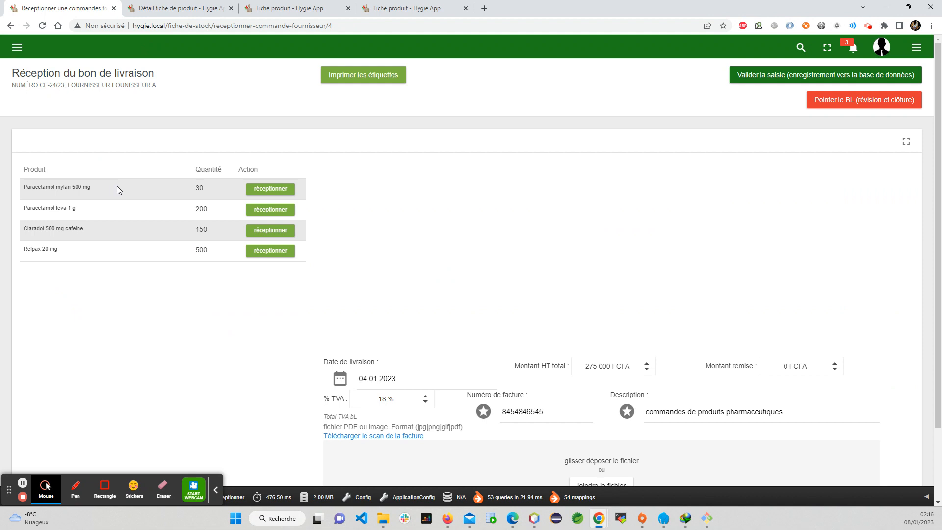
pyautogui.click(278, 8)
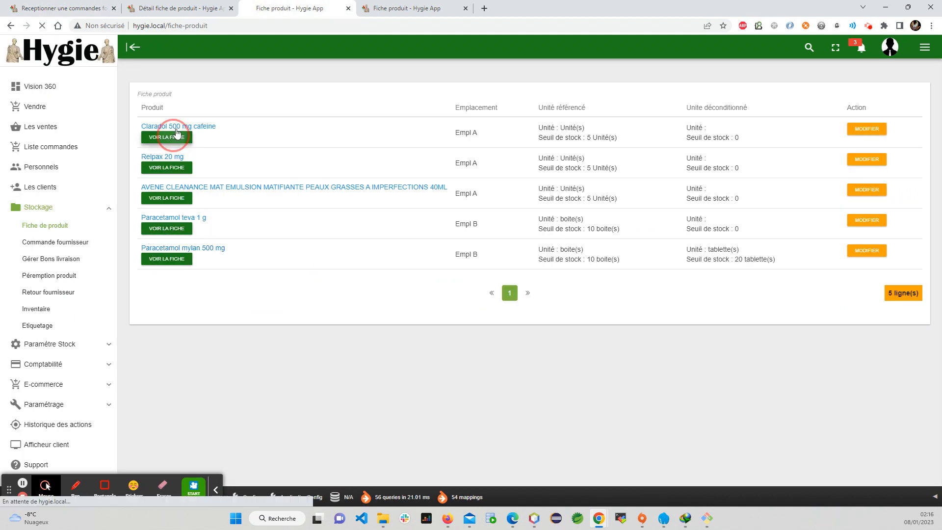
pyautogui.click(78, 8)
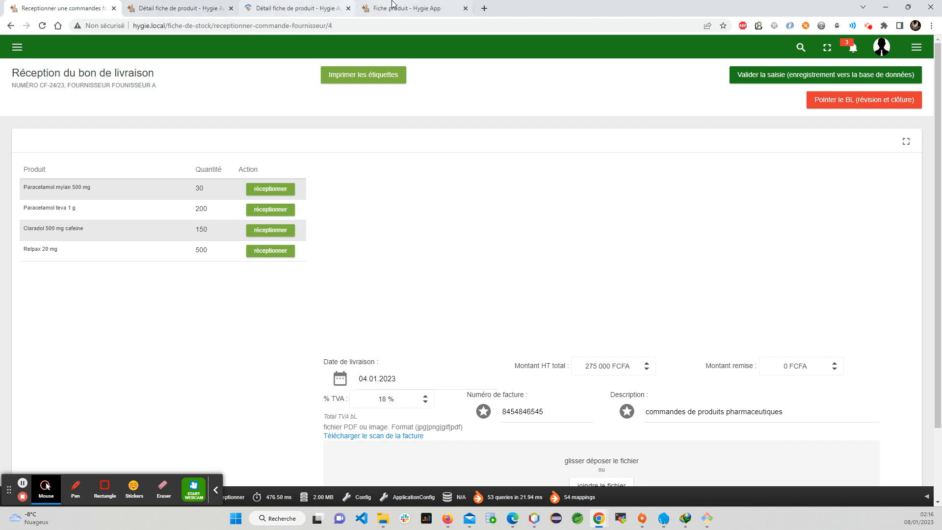
# Open the Relpax 20 mg product sheet and check its stock against the Paracetamol mylan 500 mg and Claradol 500 mg cafeine sheets
pyautogui.click(397, 9)
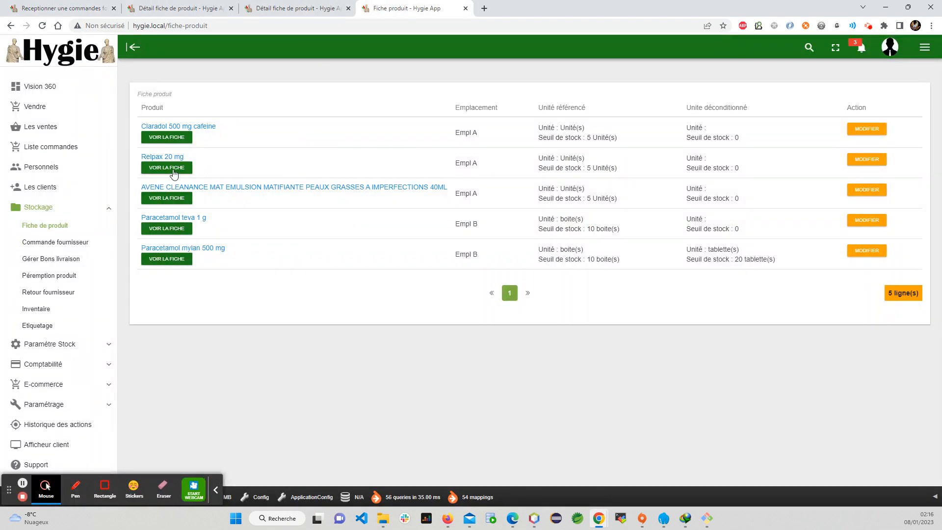
pyautogui.click(167, 168)
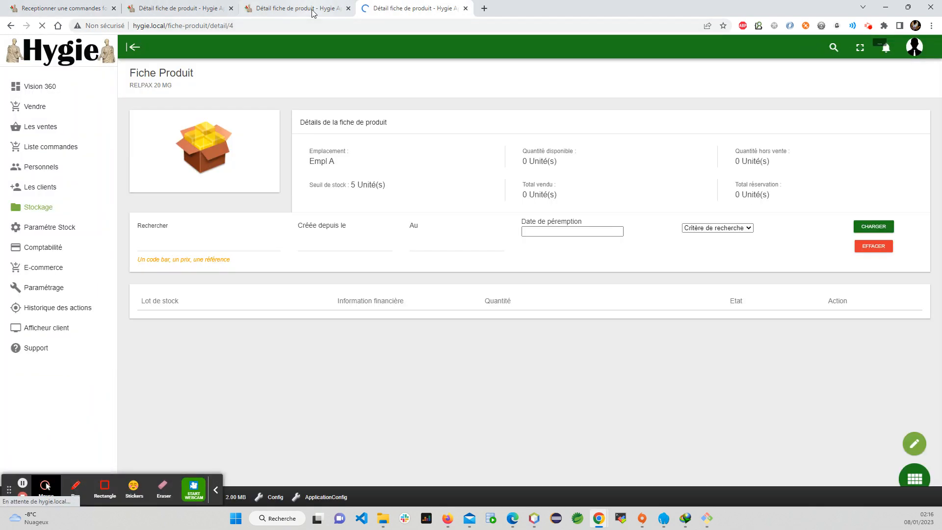
pyautogui.click(283, 5)
pyautogui.click(153, 6)
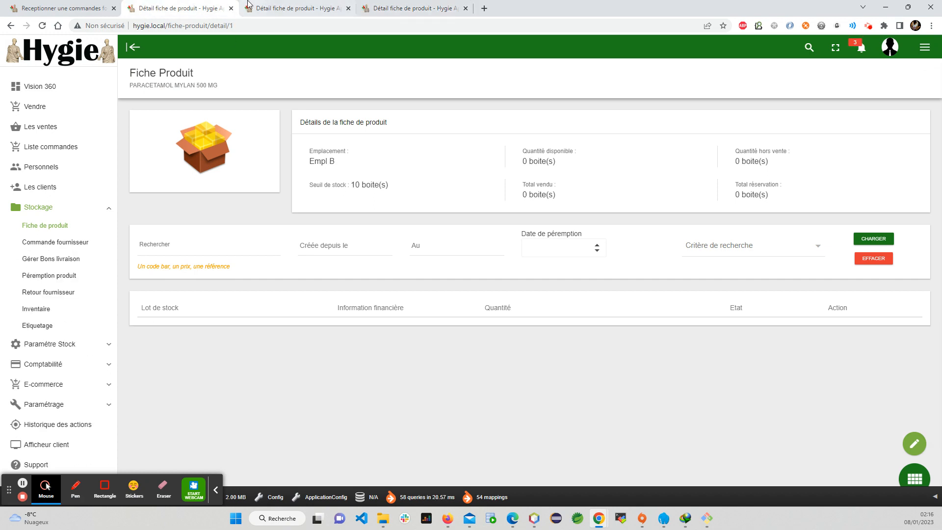
pyautogui.click(270, 6)
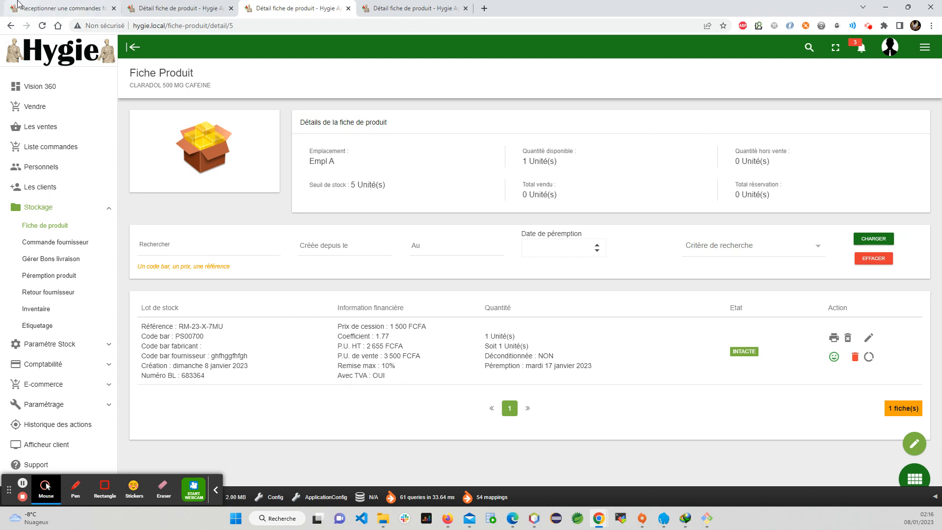
# Return to the delivery note reception and validate its entry so it is recorded in the database
pyautogui.click(72, 4)
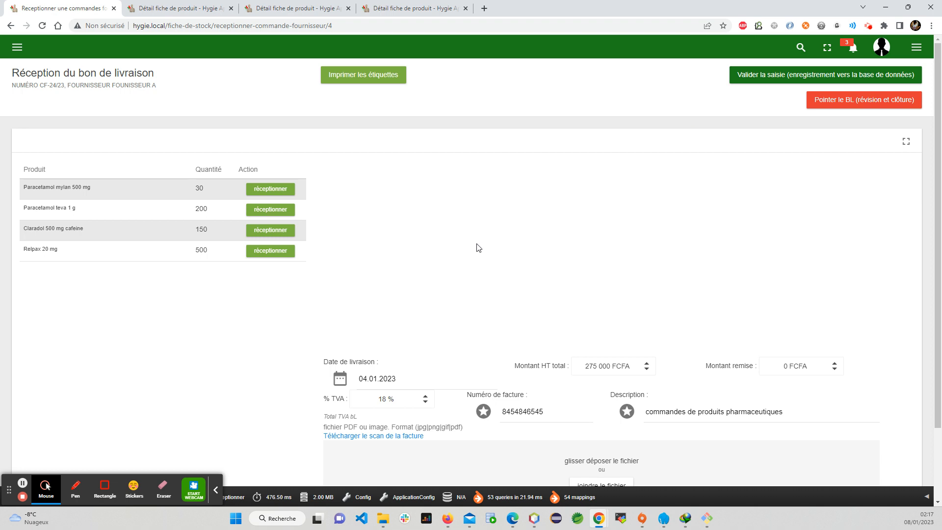
pyautogui.click(757, 74)
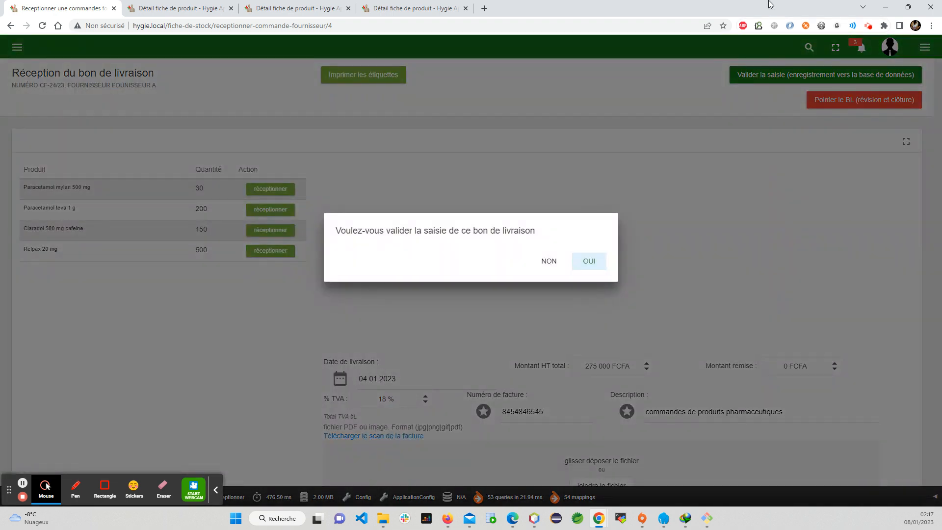
pyautogui.click(595, 262)
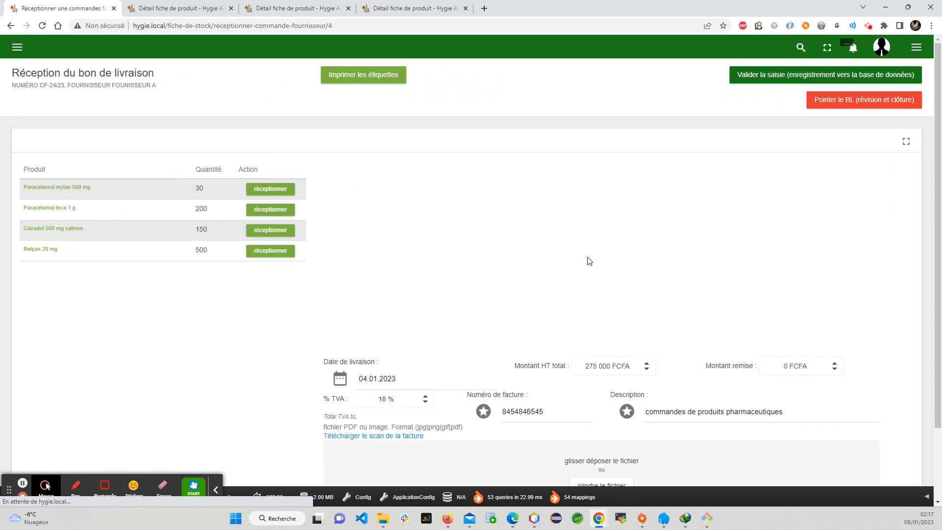
# Reload the Relpax 20 mg, Claradol 500 mg cafeine and Paracetamol mylan 500 mg product sheets to check their updated stock
pyautogui.click(425, 7)
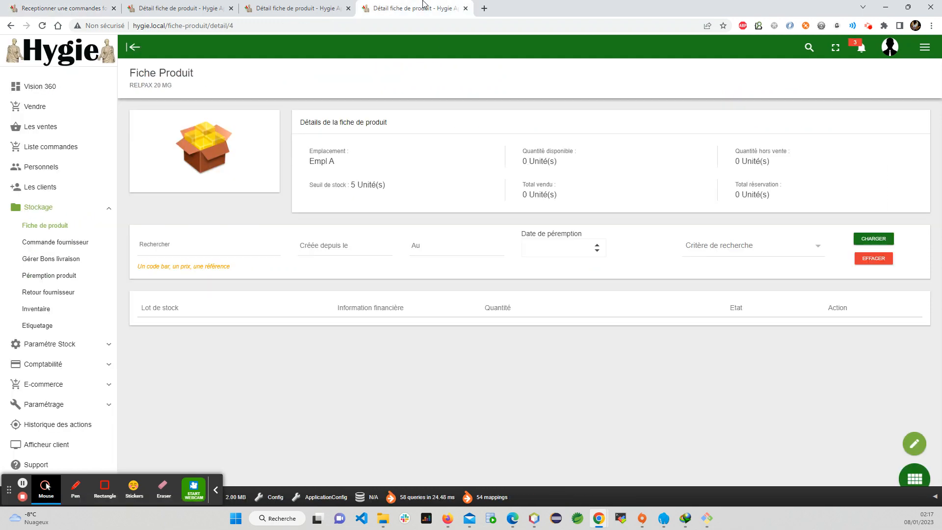
pyautogui.click(41, 26)
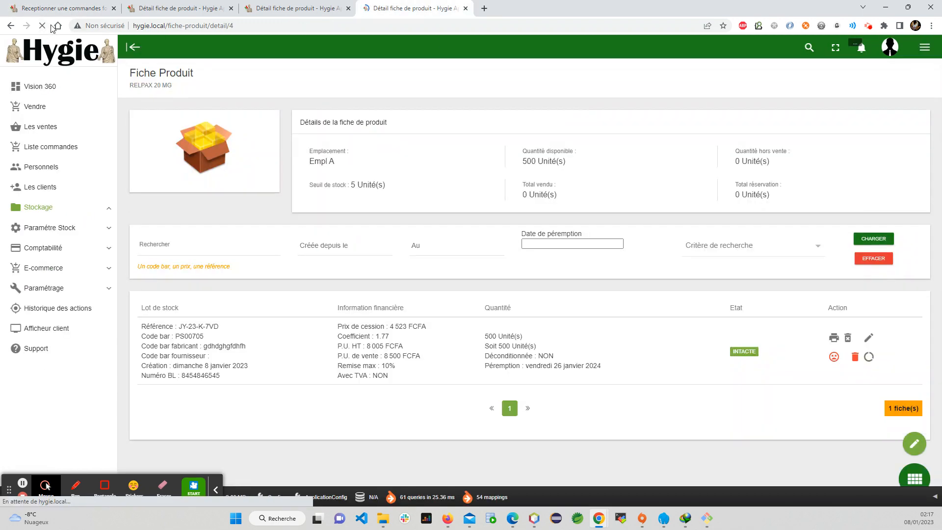
pyautogui.click(315, 6)
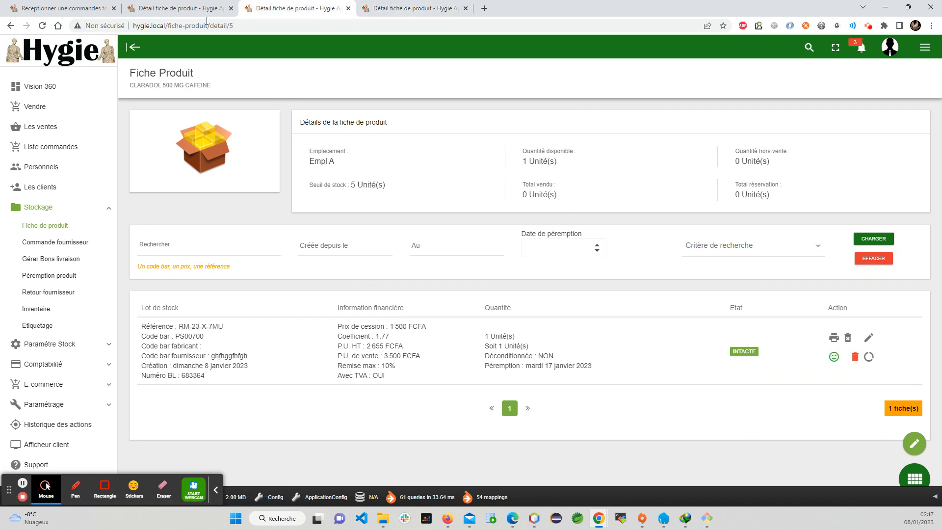
pyautogui.click(43, 26)
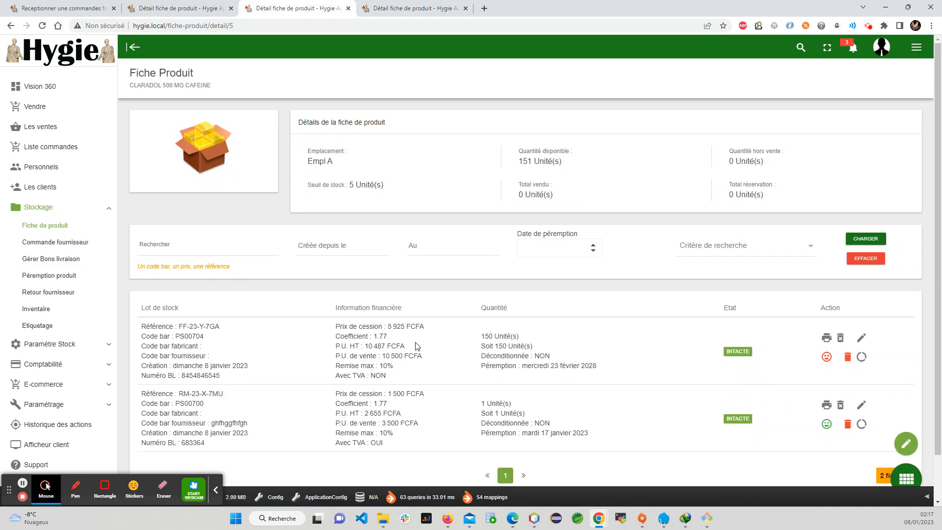
pyautogui.click(182, 7)
pyautogui.click(43, 26)
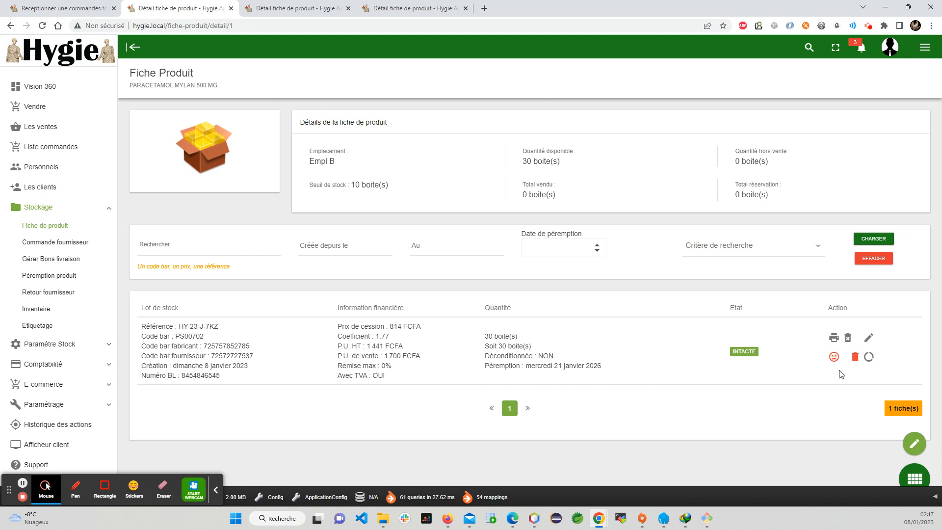
# Leave the reception for the delivery note list and view the list of products in the Founisseur A order
pyautogui.click(68, 7)
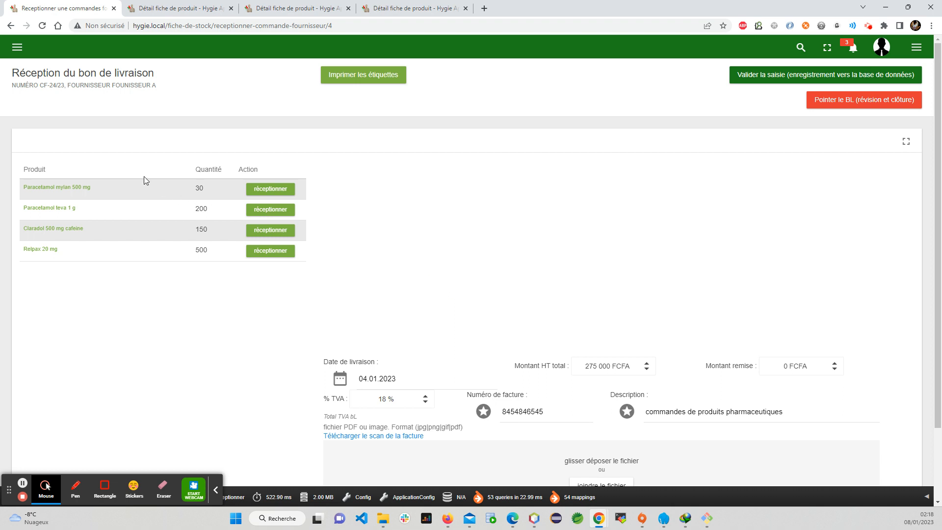
pyautogui.click(18, 47)
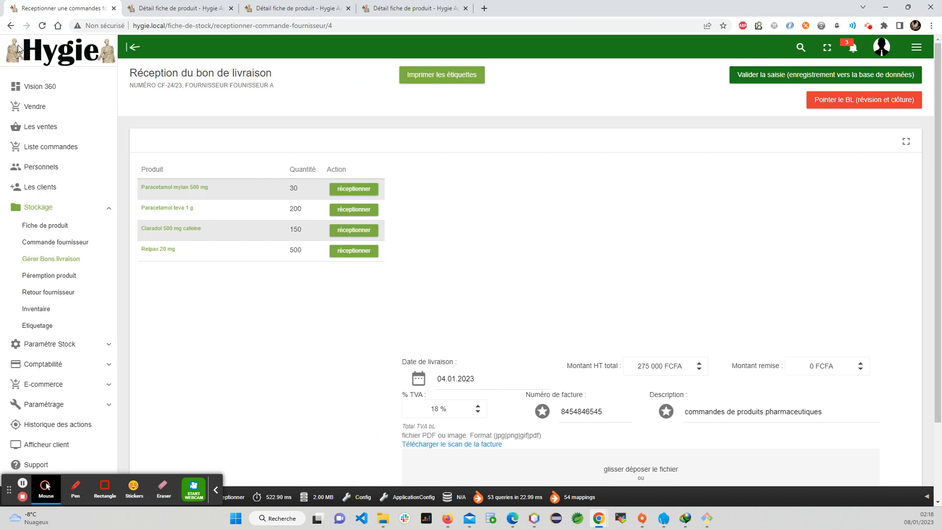
pyautogui.click(36, 266)
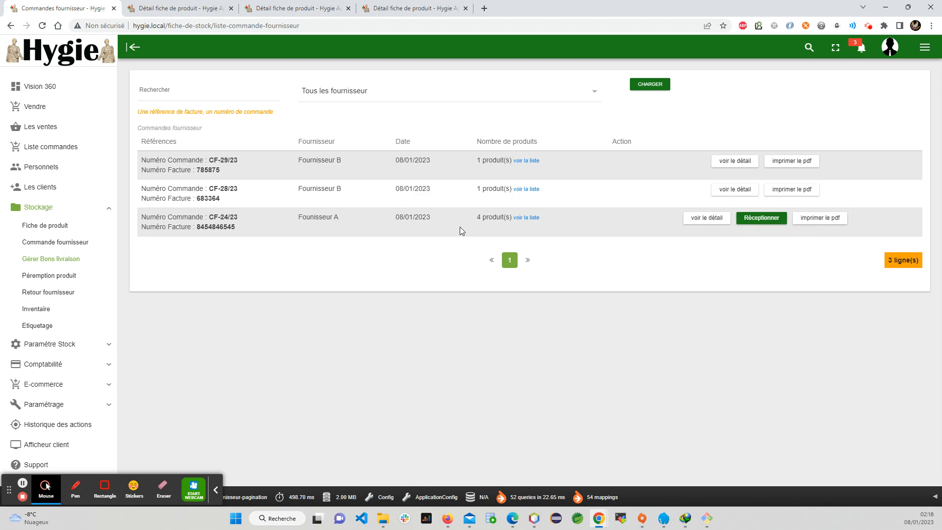
pyautogui.click(528, 218)
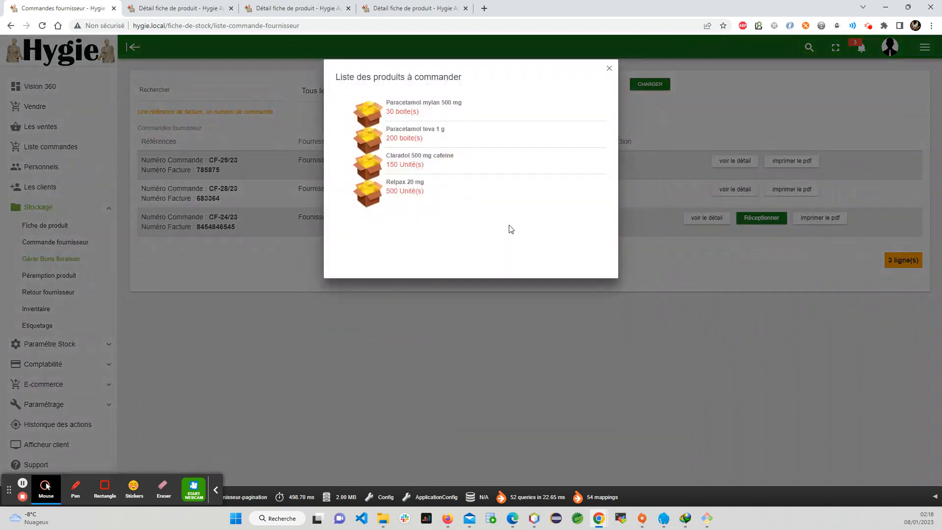
pyautogui.click(465, 314)
# Open the details of the Founisseur A order and review the stock lots of its products
pyautogui.click(707, 222)
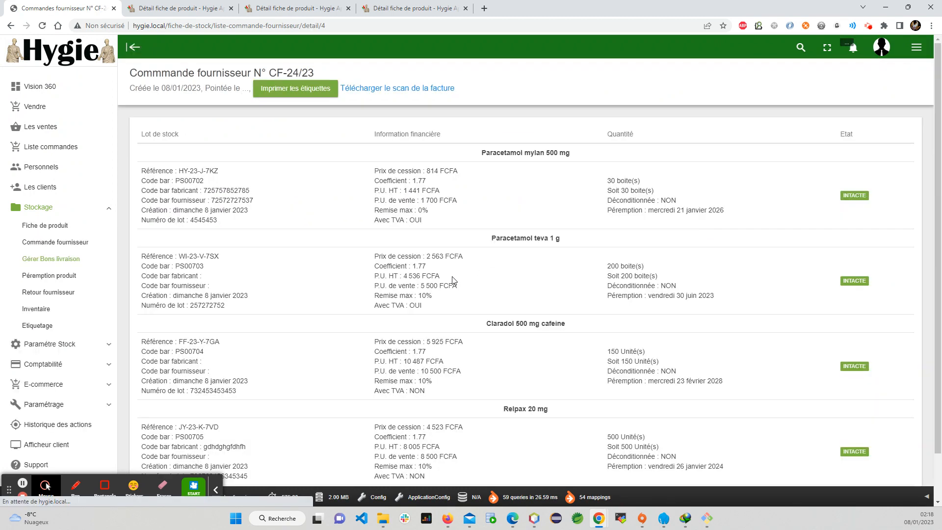
pyautogui.scroll(-2, 288, 217)
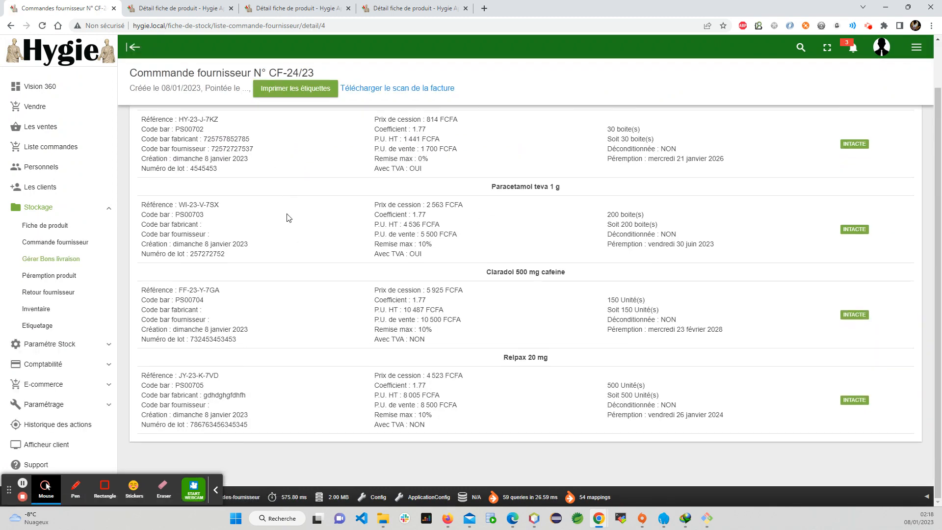
pyautogui.scroll(2, 295, 219)
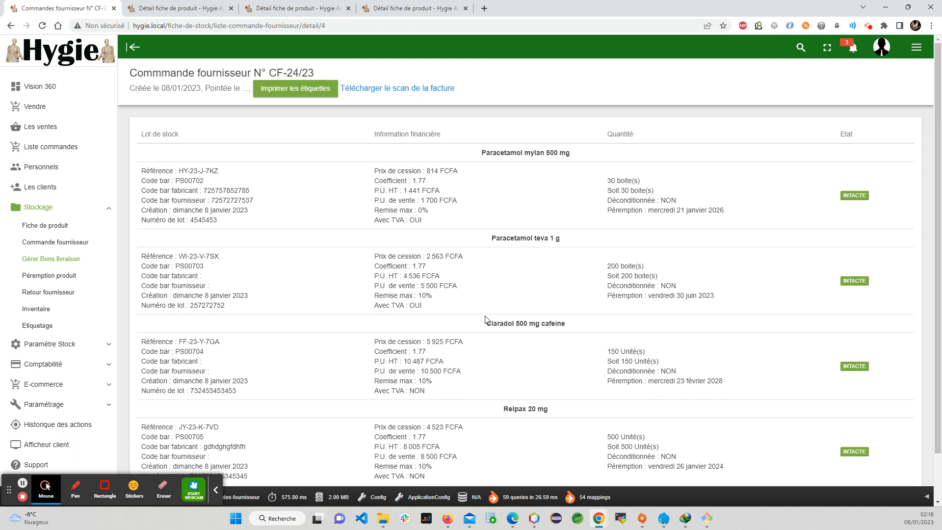
pyautogui.scroll(-2, 485, 319)
pyautogui.scroll(2, 628, 256)
pyautogui.scroll(-1, 814, 278)
pyautogui.scroll(1, 814, 277)
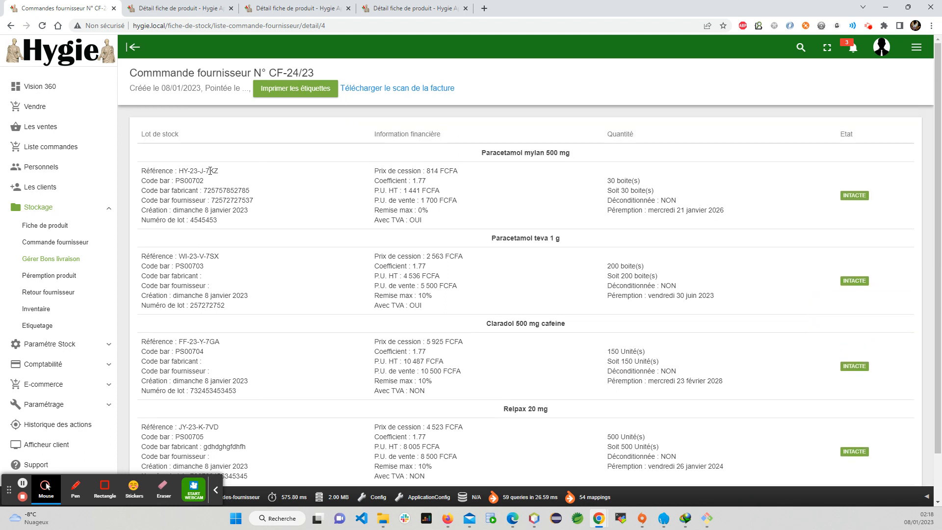
# Reopen the Founisseur A order details from the delivery note list and download the invoice scan
pyautogui.click(64, 259)
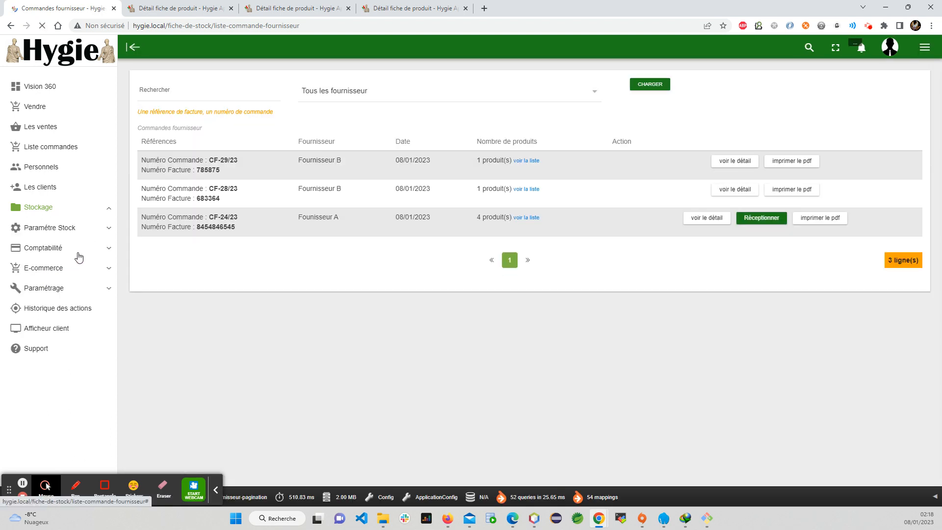
pyautogui.click(711, 220)
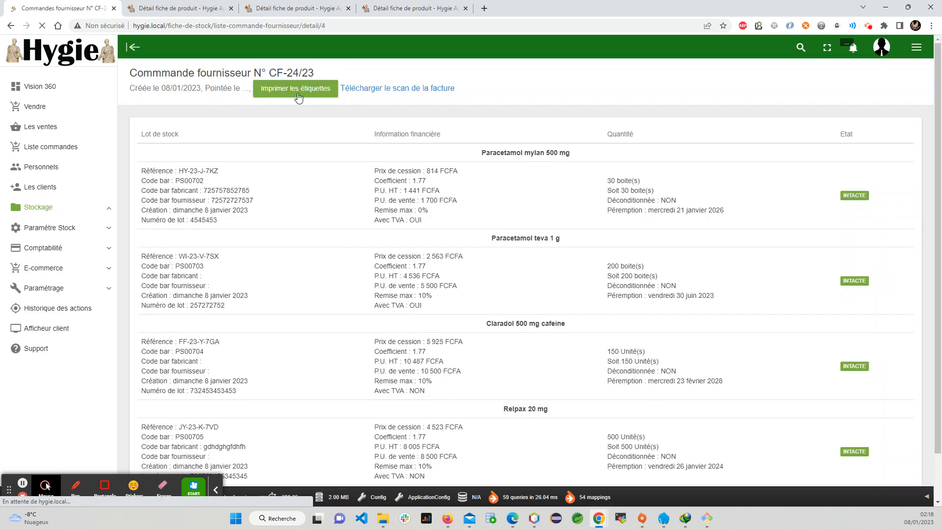
pyautogui.click(386, 91)
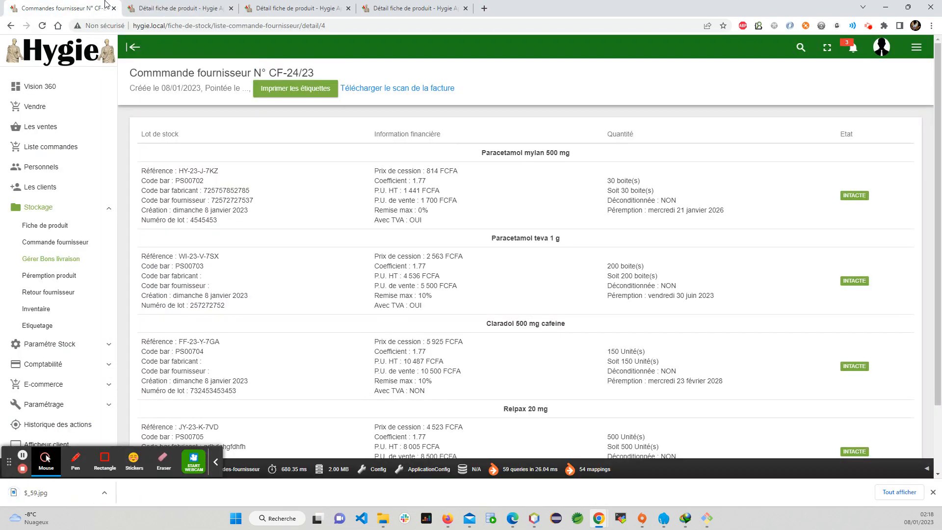
# Generate the order's label sheet starting from line 1, column 1, look through the PDF and close it
pyautogui.click(290, 91)
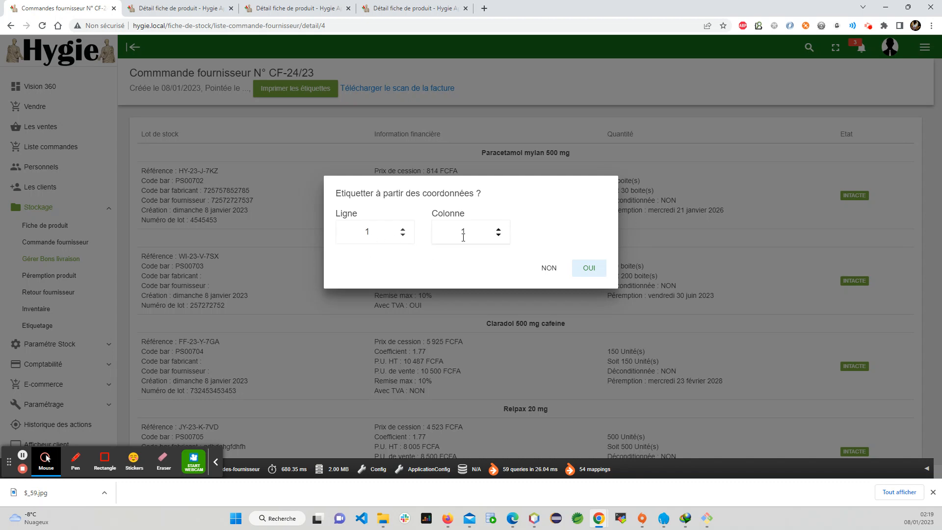
pyautogui.click(599, 272)
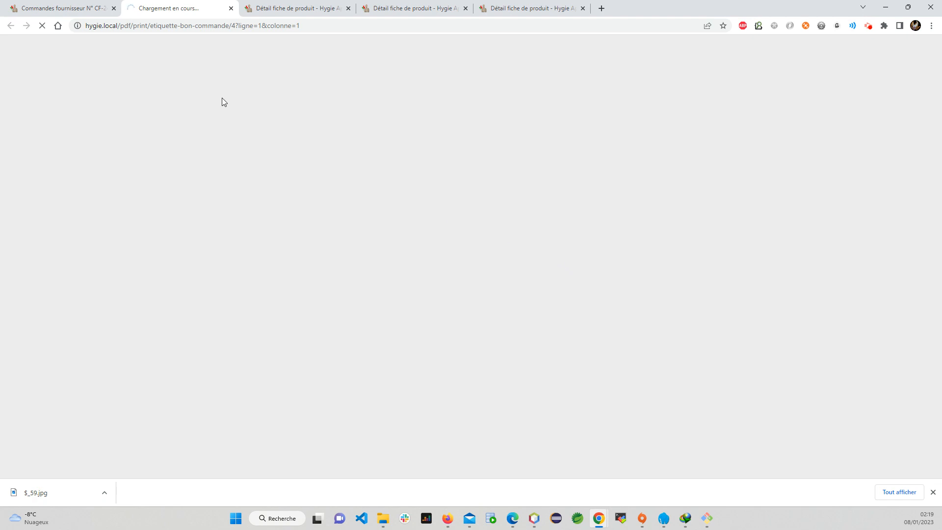
pyautogui.click(933, 493)
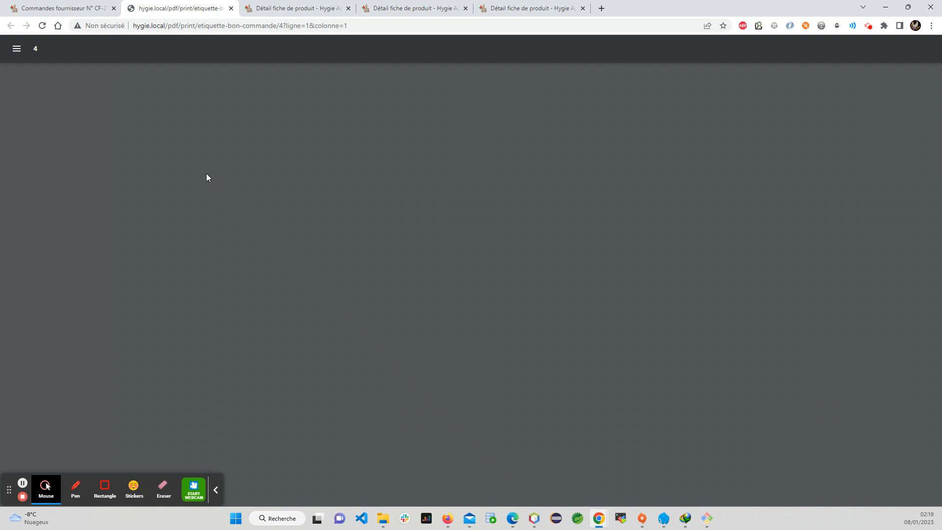
pyautogui.scroll(-7, 395, 195)
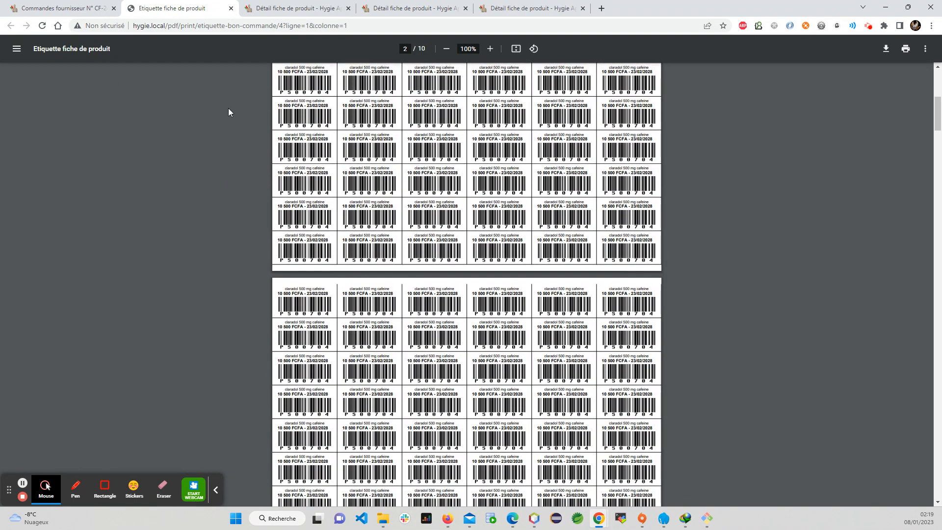
pyautogui.click(231, 9)
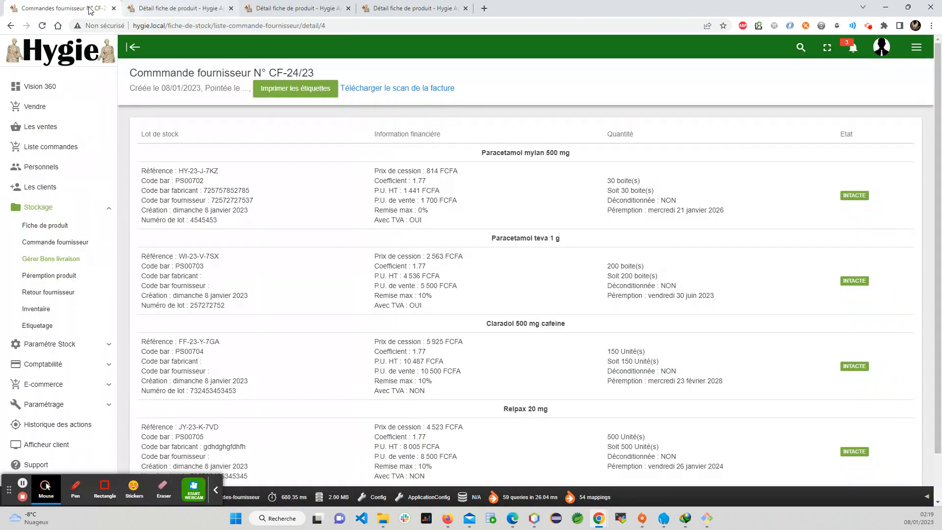
# Reopen the reception of the Founisseur A delivery note and compare it with the Paracetamol mylan 500 mg product sheet
pyautogui.click(77, 260)
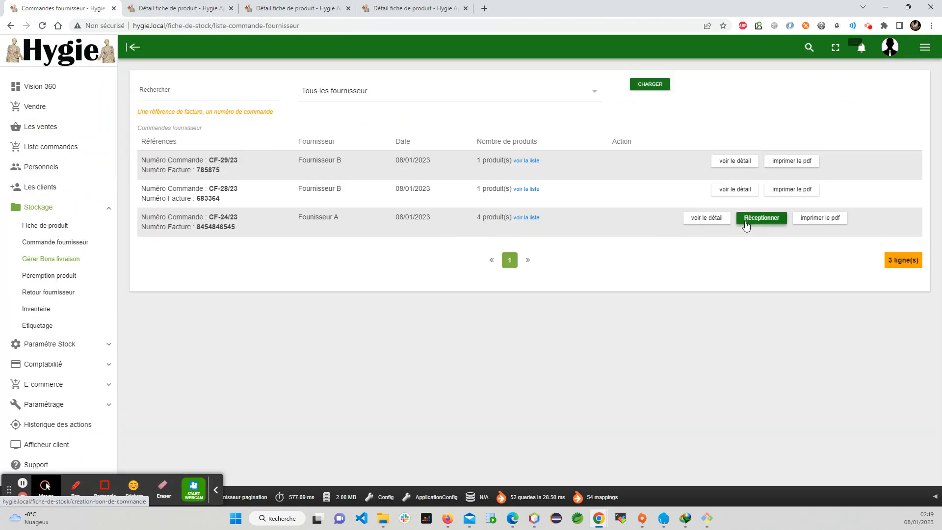
pyautogui.click(759, 220)
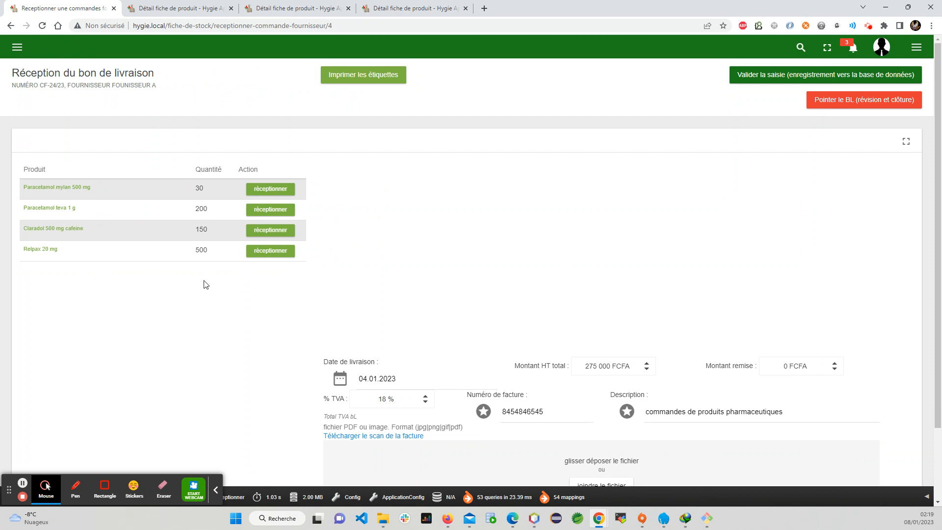
pyautogui.click(190, 6)
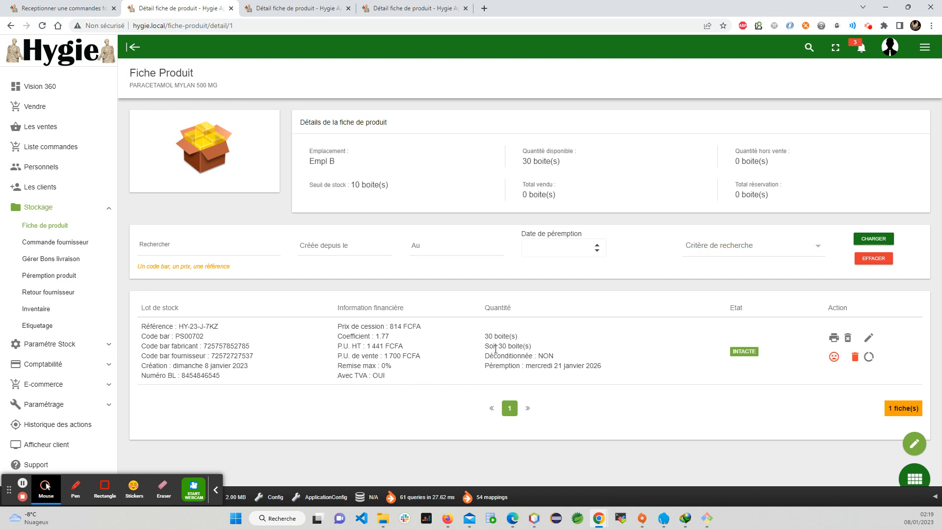
pyautogui.click(93, 8)
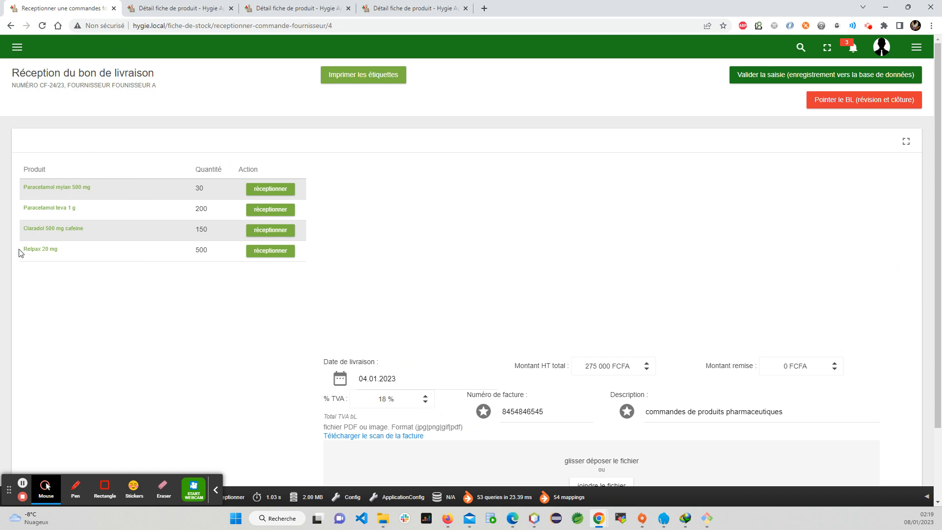
# Reopen the Paracetamol mylan 500 mg lot for reception, set its stock quantity to 25 and continue to the price information
pyautogui.click(271, 190)
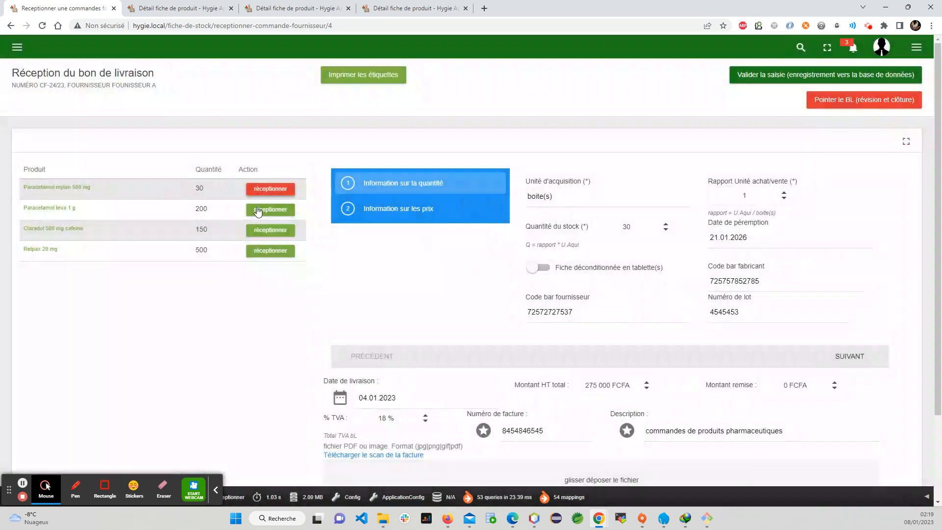
pyautogui.doubleClick(626, 229)
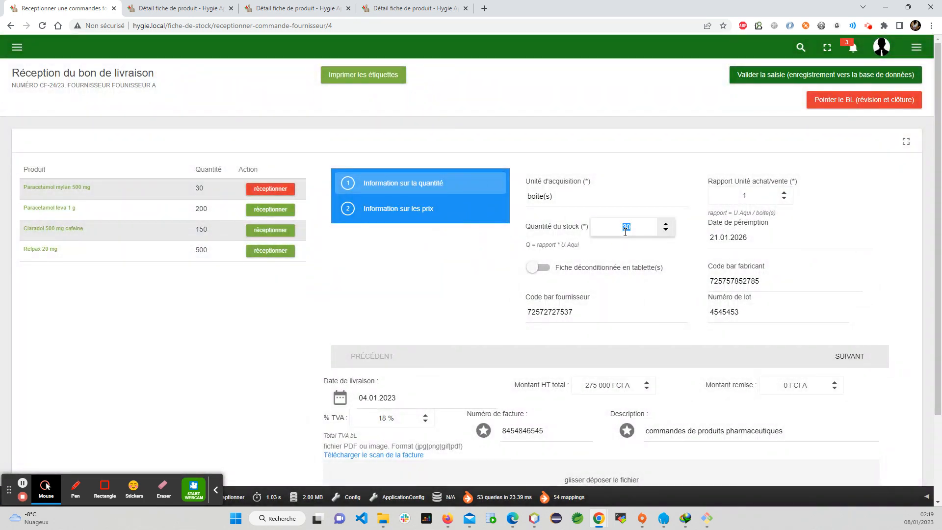
pyautogui.click(849, 357)
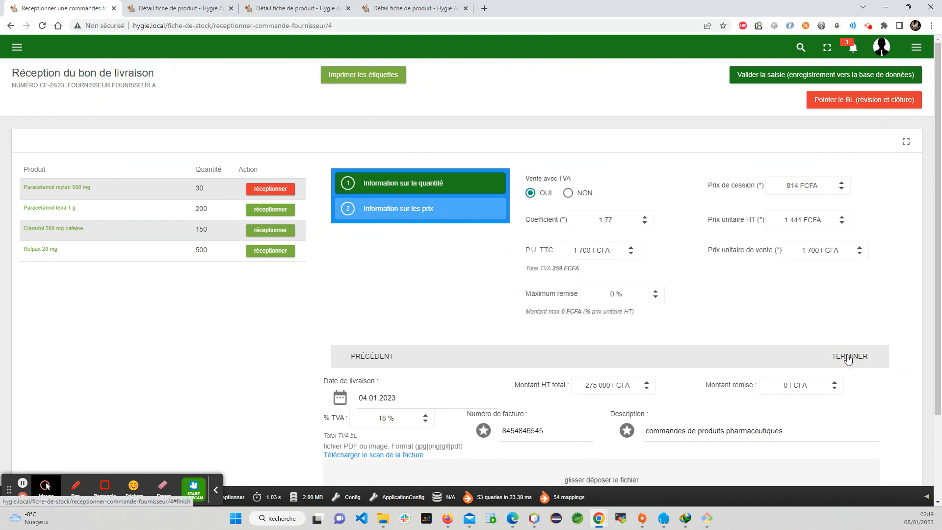
# Set the lot's cession price to 500 FCFA and its unit sale price to 1 500 FCFA, and save the stock lot
pyautogui.doubleClick(799, 186)
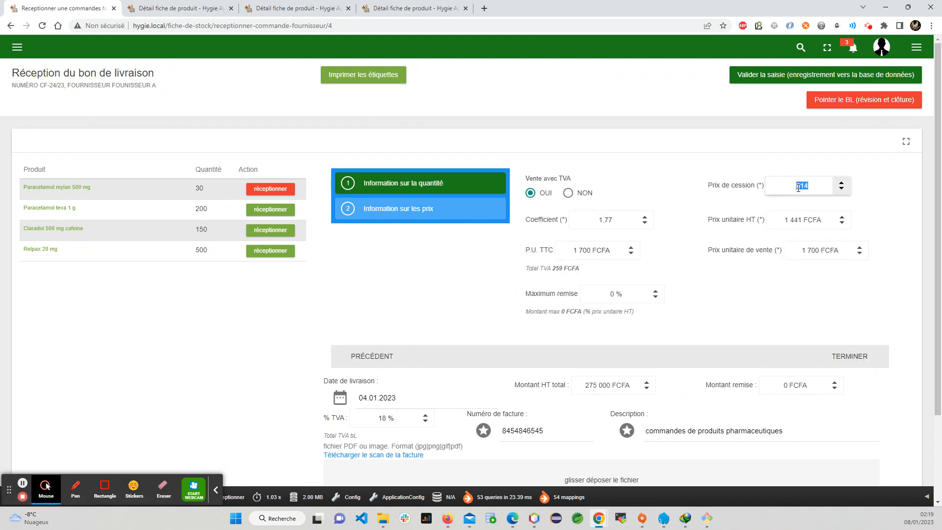
pyautogui.write('500')
pyautogui.click(739, 264)
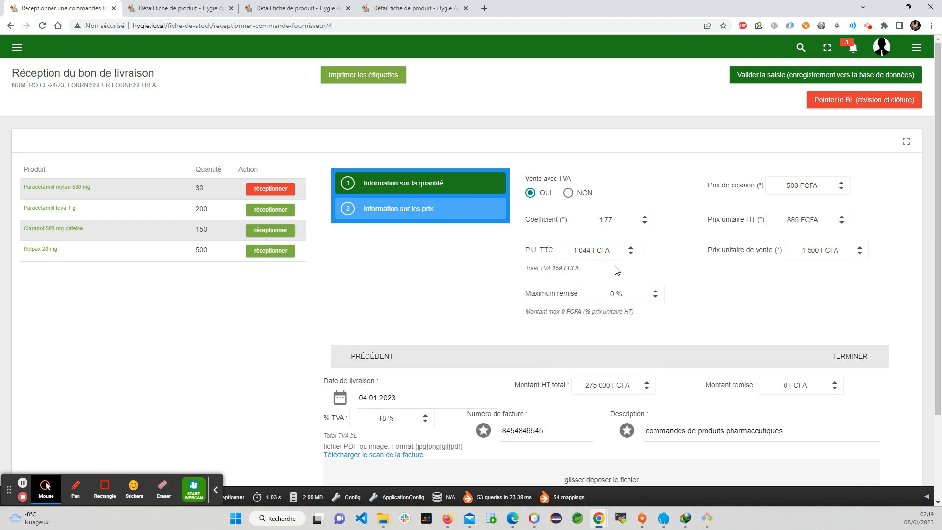
pyautogui.click(849, 357)
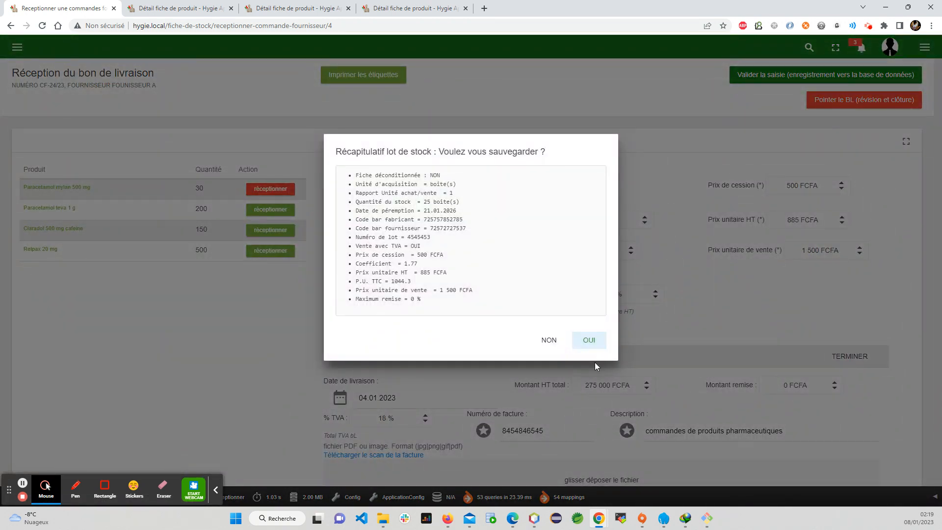
pyautogui.click(587, 343)
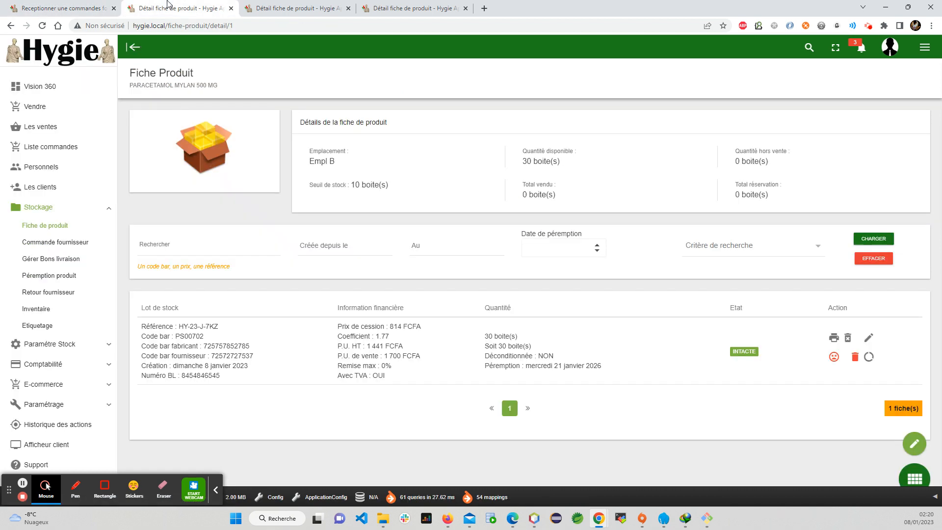
# Reload the Paracetamol mylan 500 mg product sheet to check its stock lot, and return to the delivery note reception
pyautogui.click(167, 8)
pyautogui.click(44, 25)
pyautogui.click(69, 6)
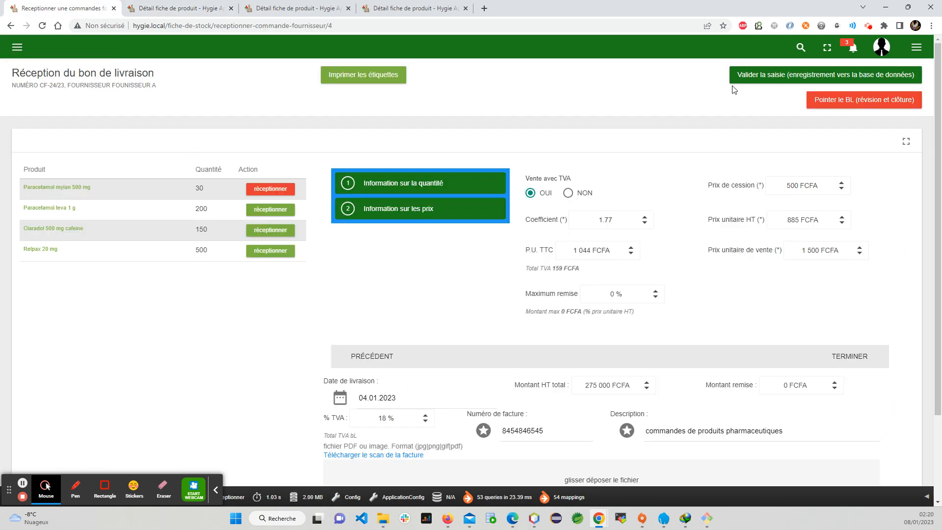
# Validate the delivery note entry into the database and reload the Paracetamol mylan 500 mg product sheet to check the revised lot
pyautogui.click(759, 80)
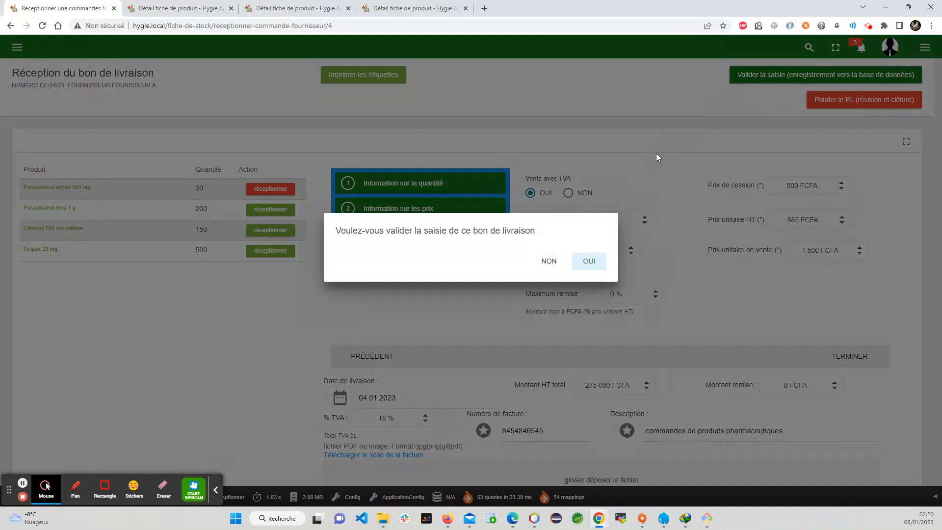
pyautogui.click(587, 268)
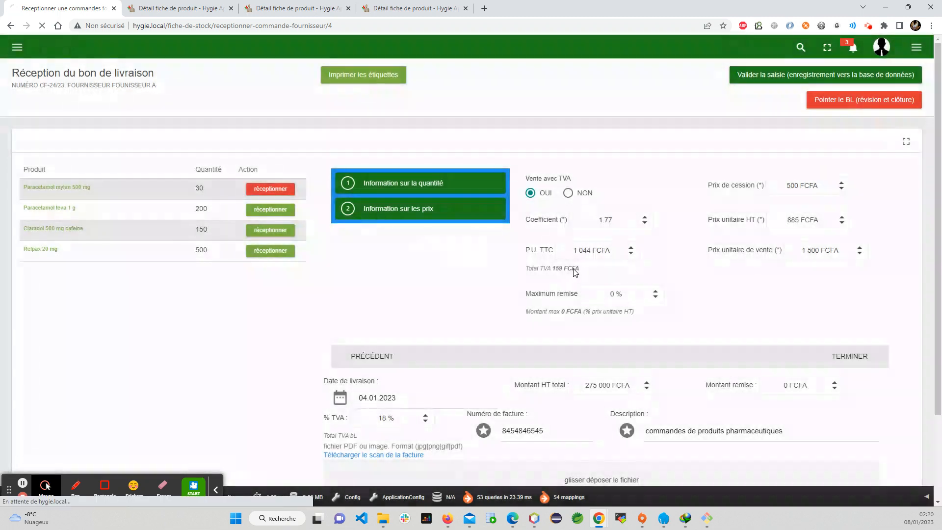
pyautogui.click(174, 5)
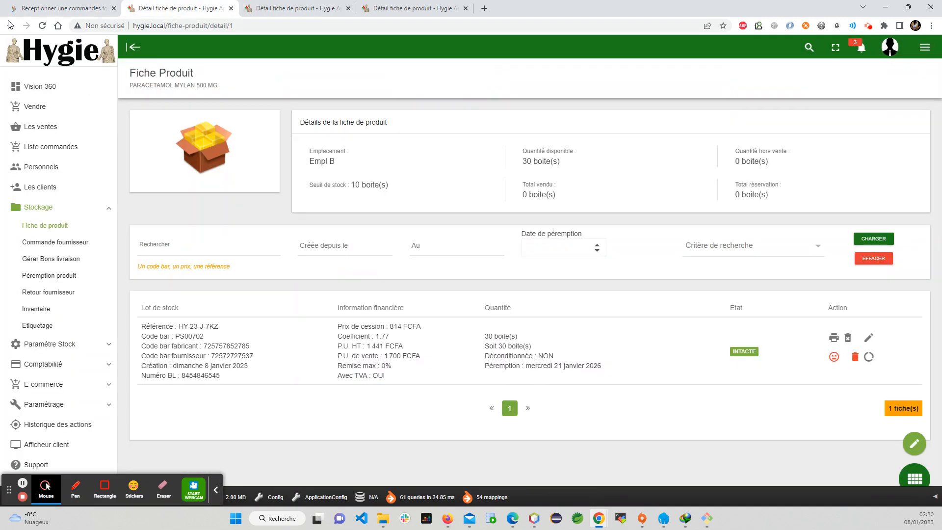
pyautogui.click(42, 26)
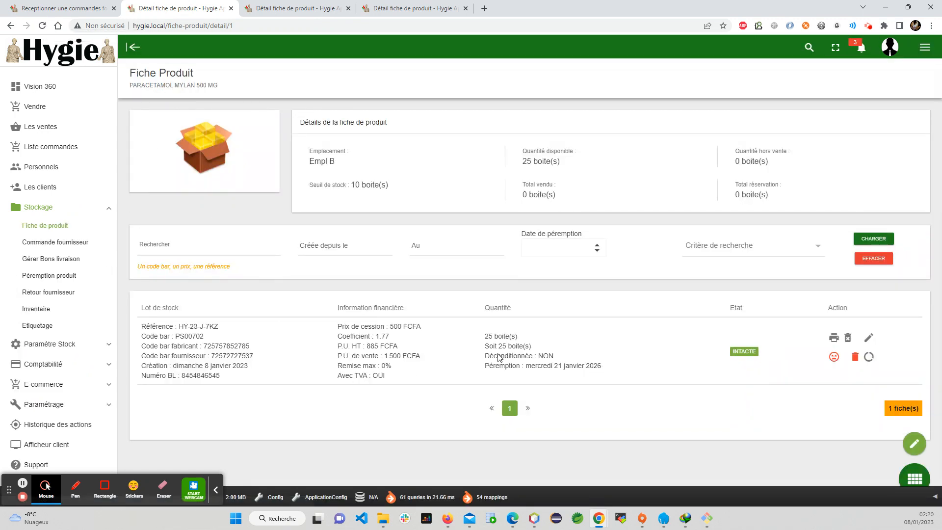
# Return to the delivery note reception and expand the navigation sidebar
pyautogui.click(103, 4)
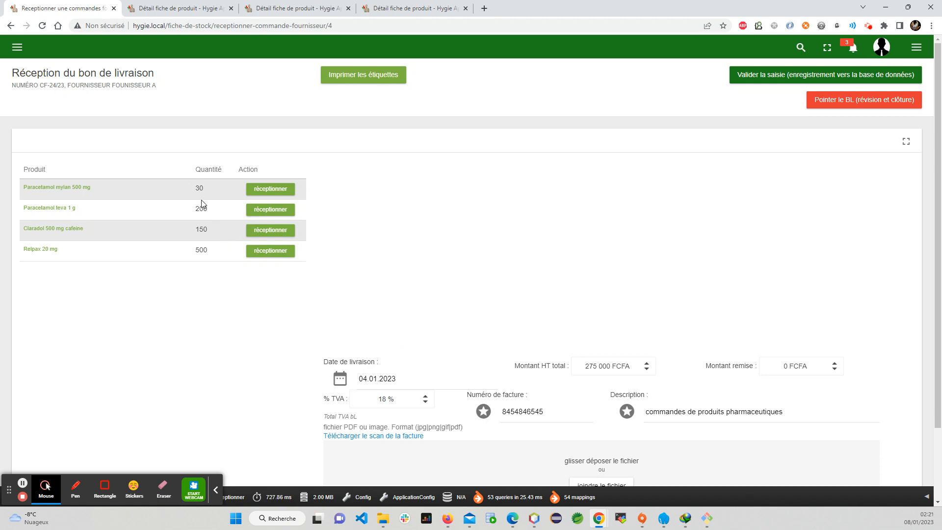
pyautogui.click(17, 48)
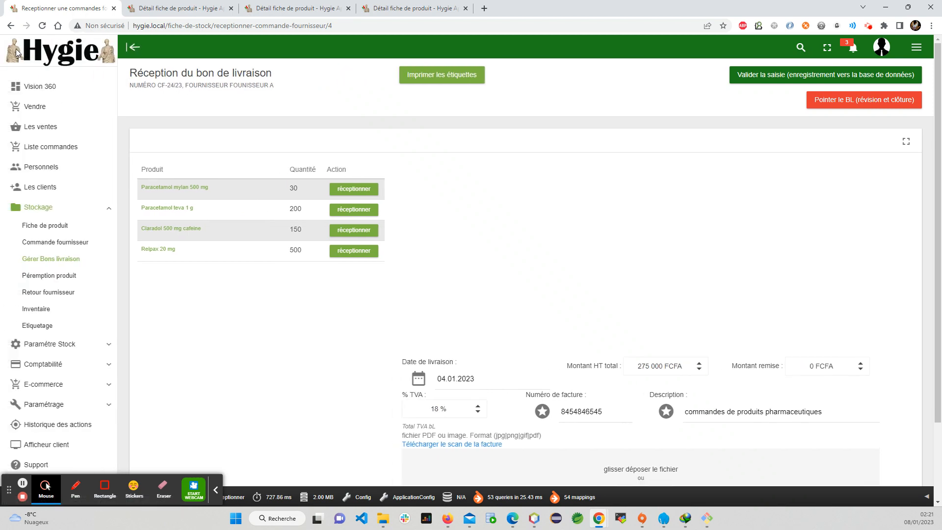